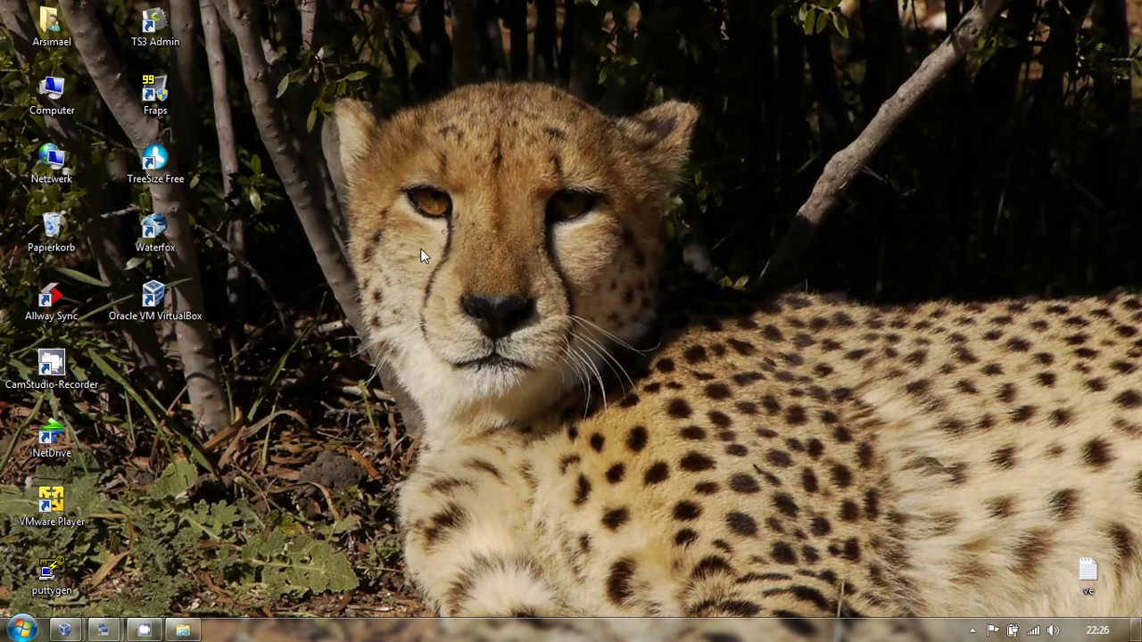
- Empty the Papierkorb from its context menu and confirm the permanent deletion with Ja
right_click(71, 230)
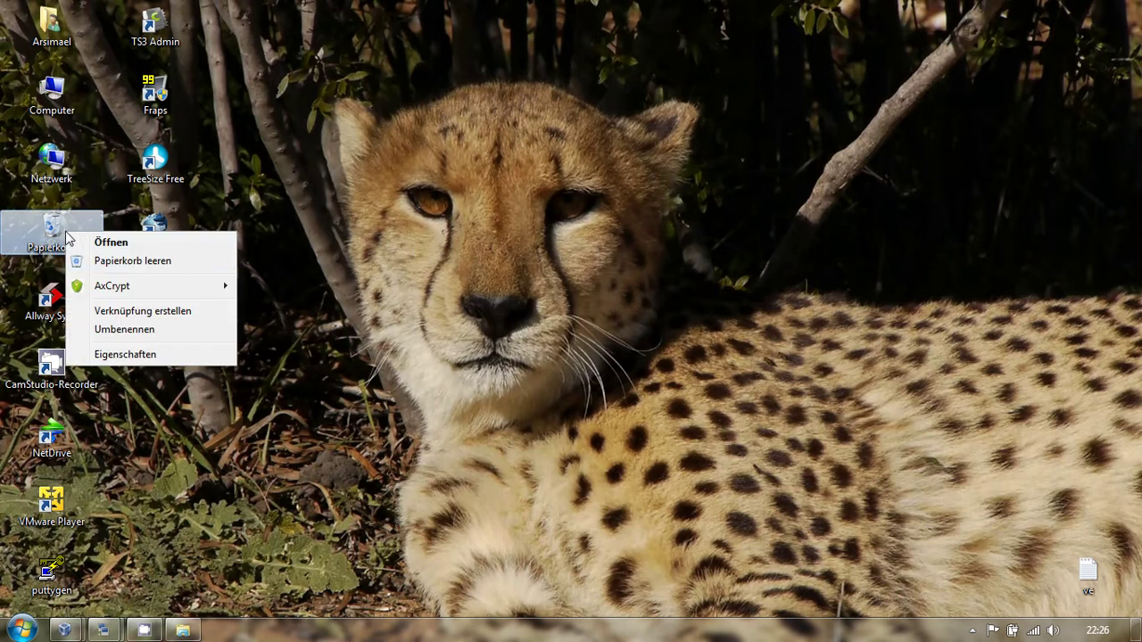
click(130, 262)
click(639, 329)
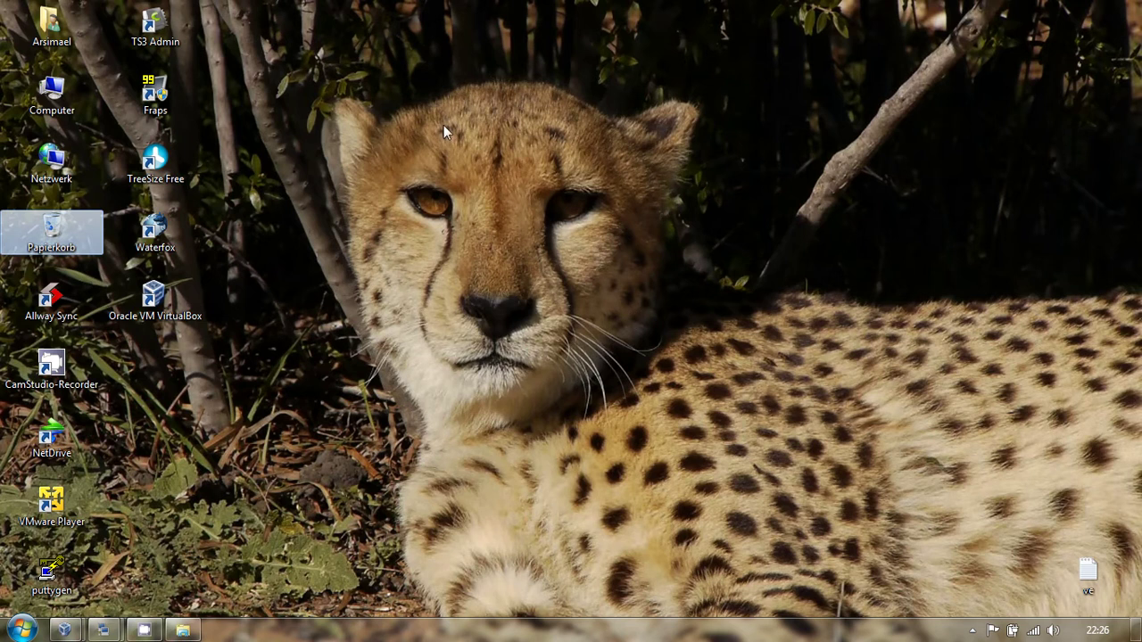
mouse_move(375, 6)
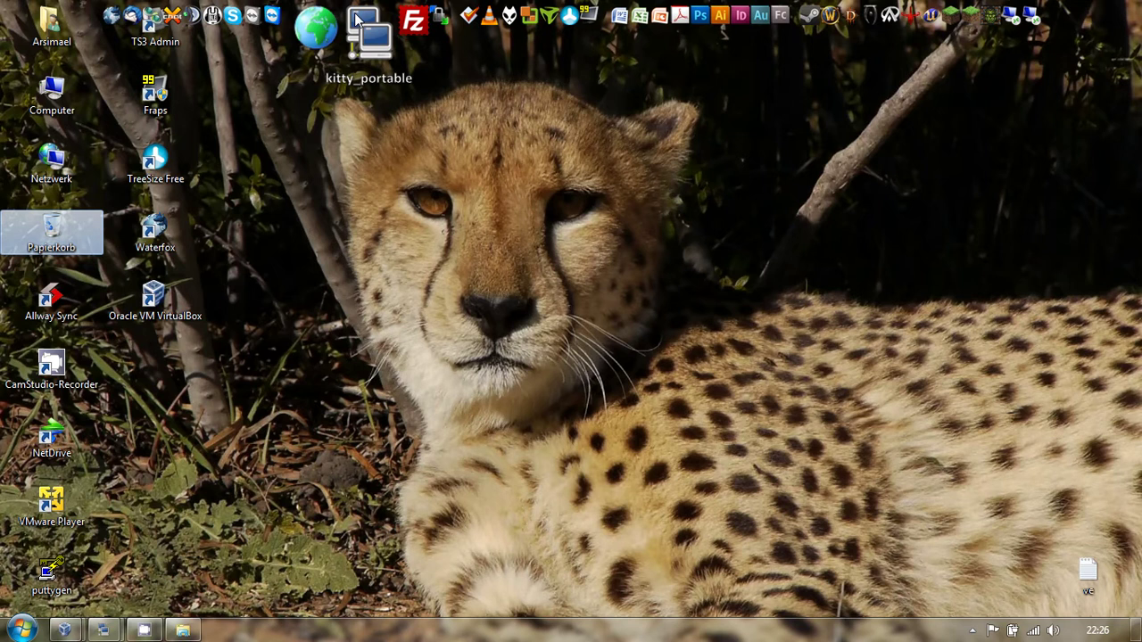
- Launch portable KiTTY and clear the auto-login username 'root' under Connection > Data
click(357, 18)
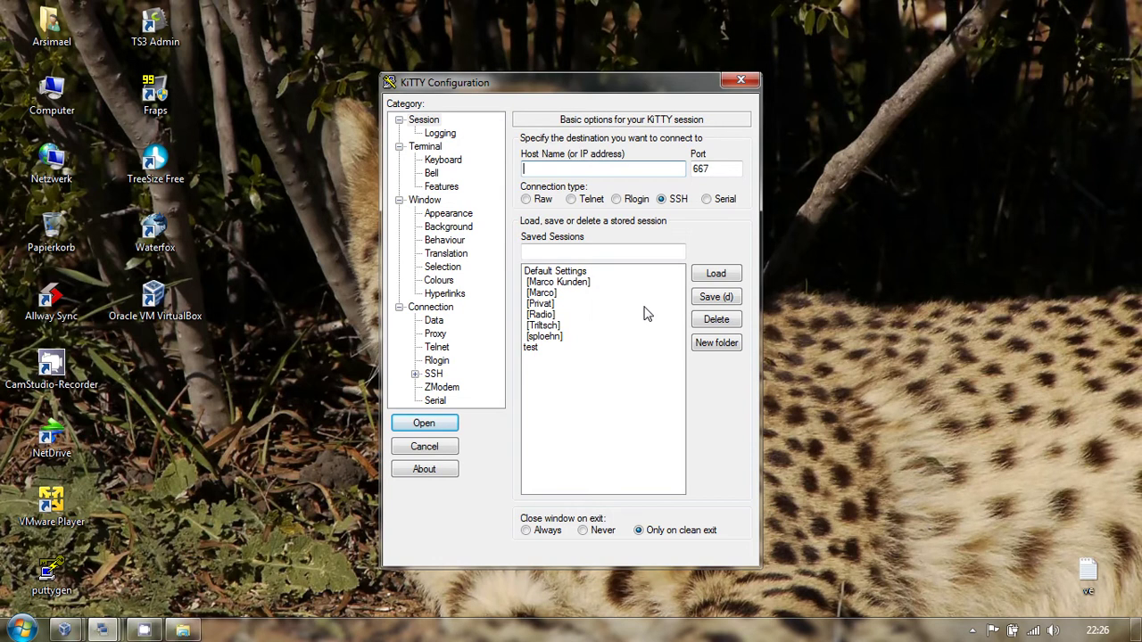
drag(523, 83, 890, 24)
mouse_move(837, 7)
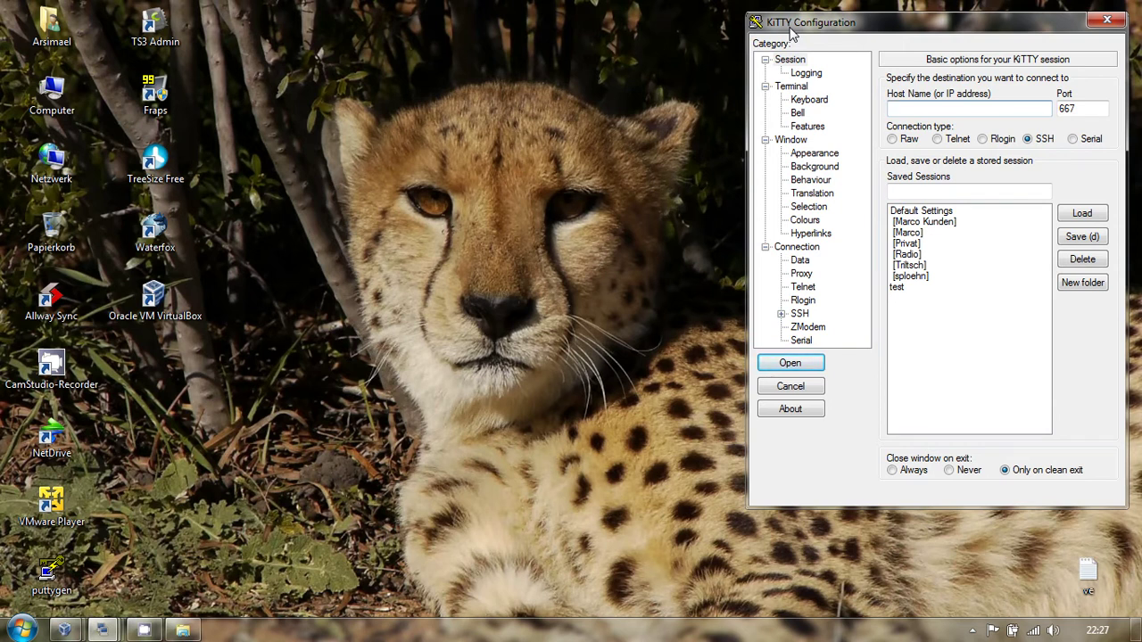
click(802, 260)
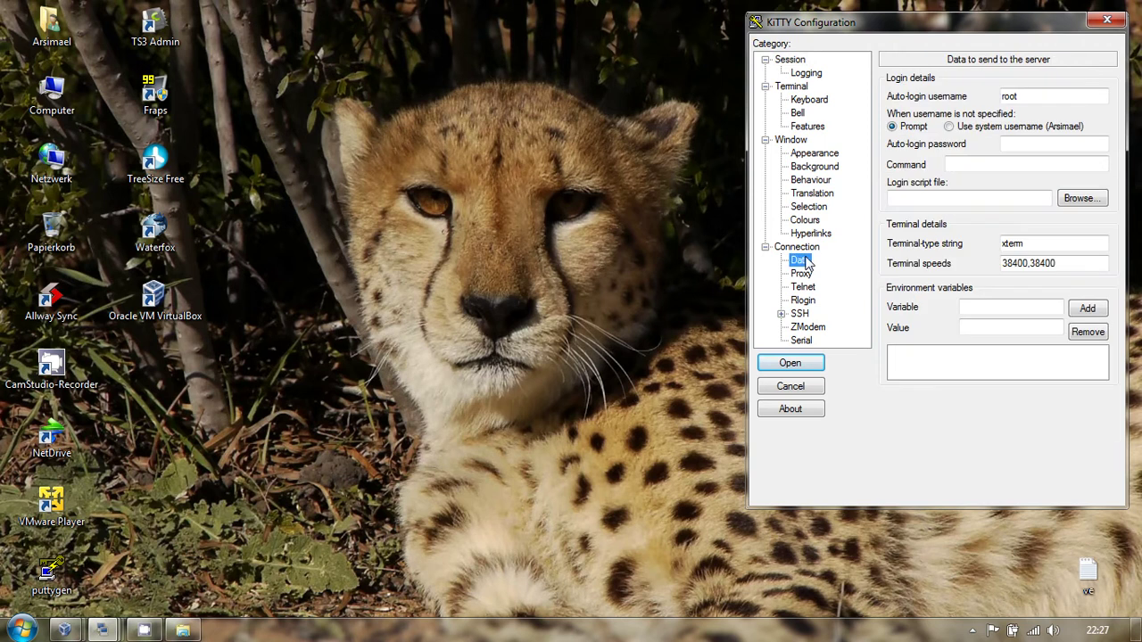
double_click(1045, 95)
key(BackSpace)
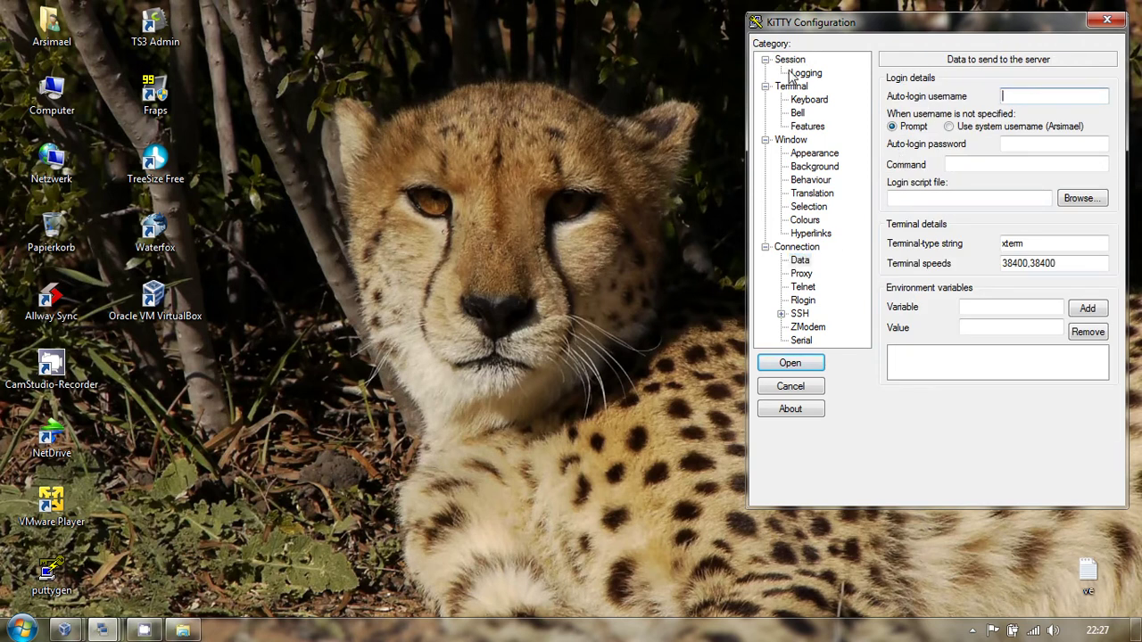
- Set host 192.168.166.66 with port 22 instead of 667, and open the SSH connection
click(790, 59)
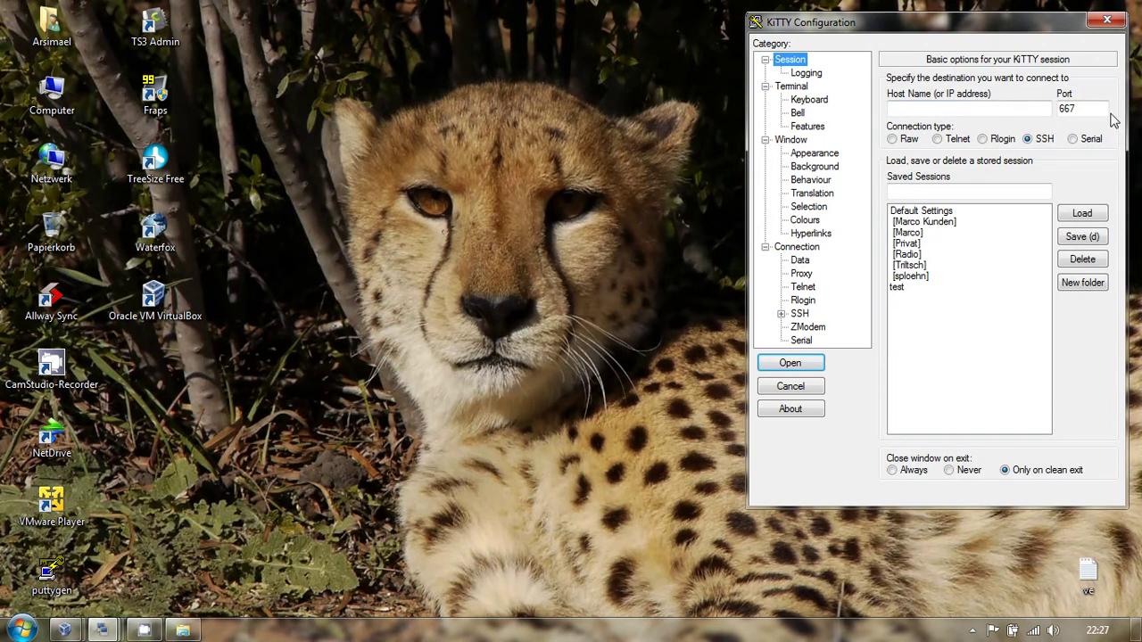
double_click(1075, 108)
key(BackSpace)
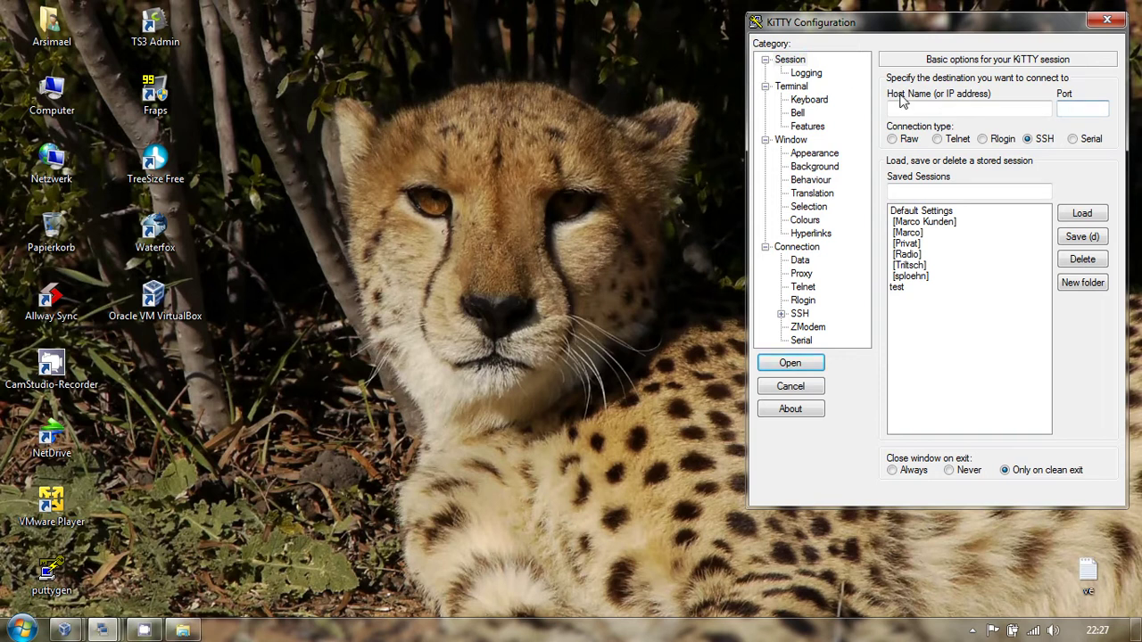
click(907, 109)
text(192.168.166.66)
key(Tab)
text(22)
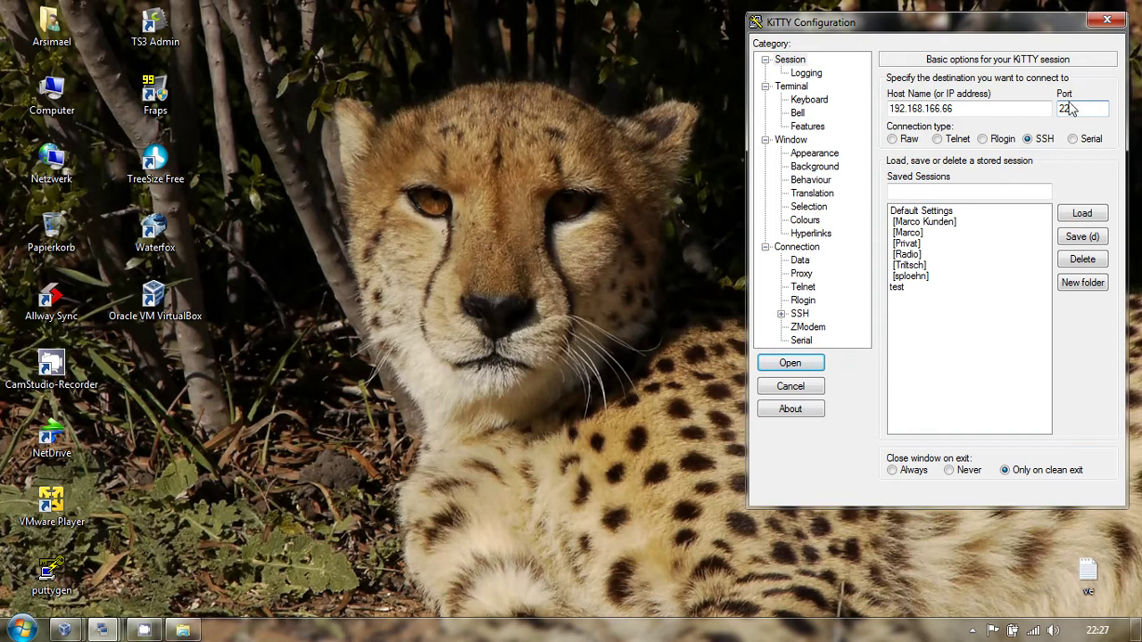
drag(1012, 31, 977, 68)
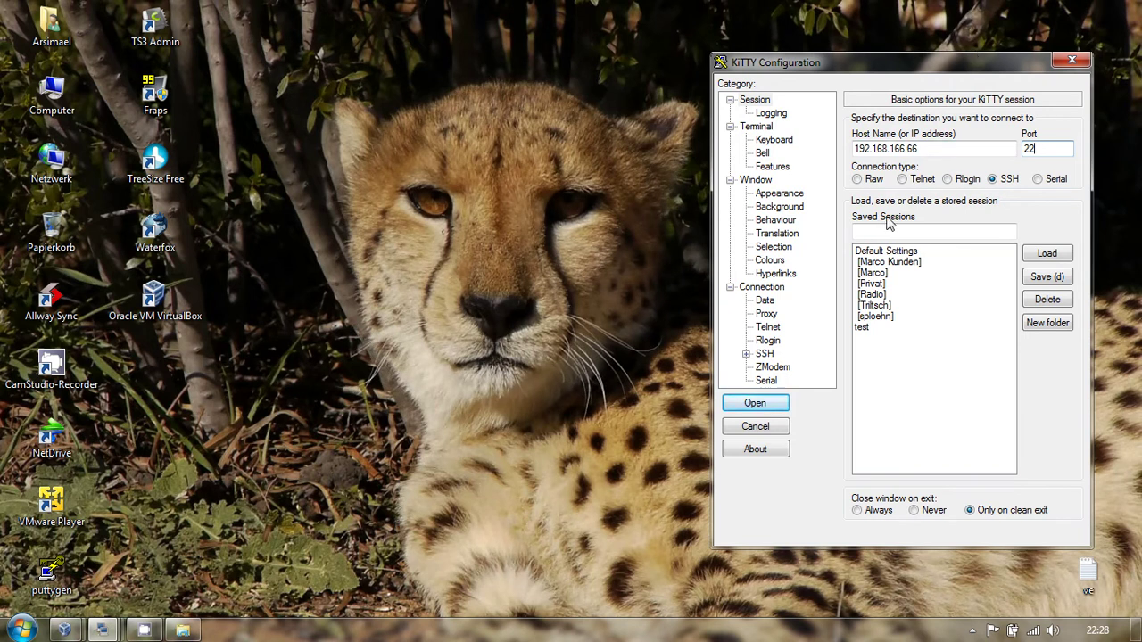
click(755, 403)
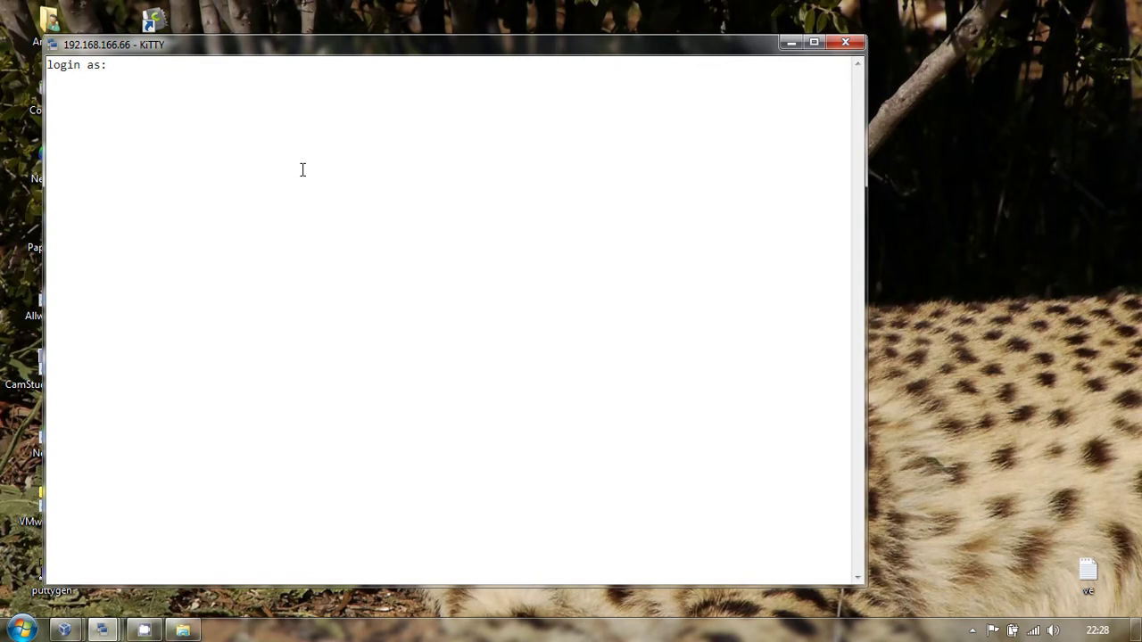
- Log in as root with the account password and maximize the terminal window
text(root)
key(Return)
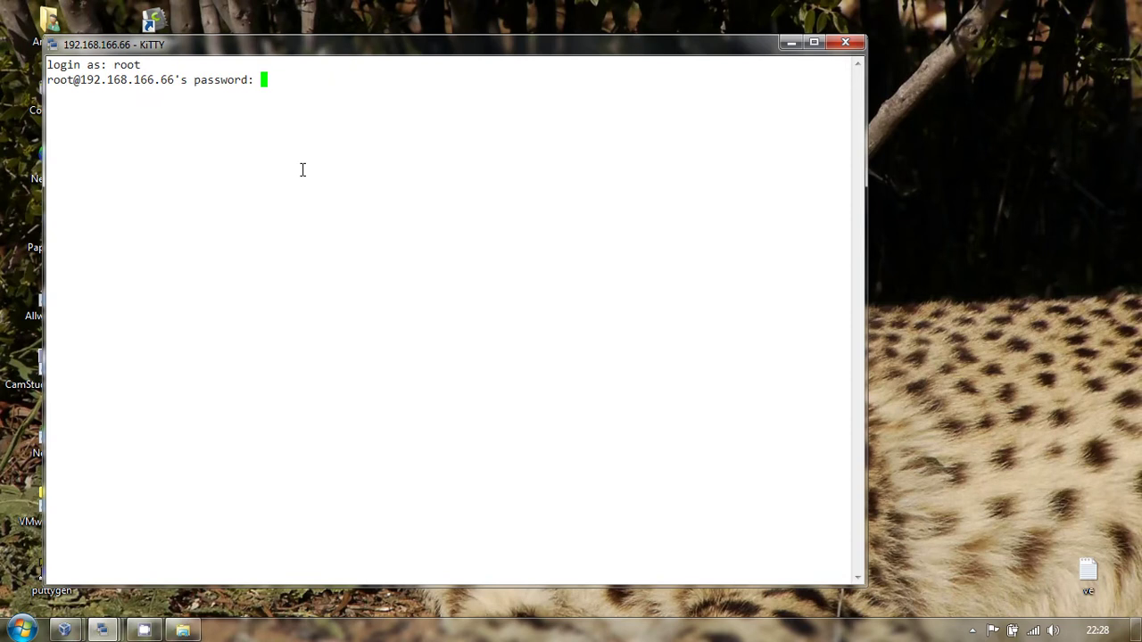
key(Return)
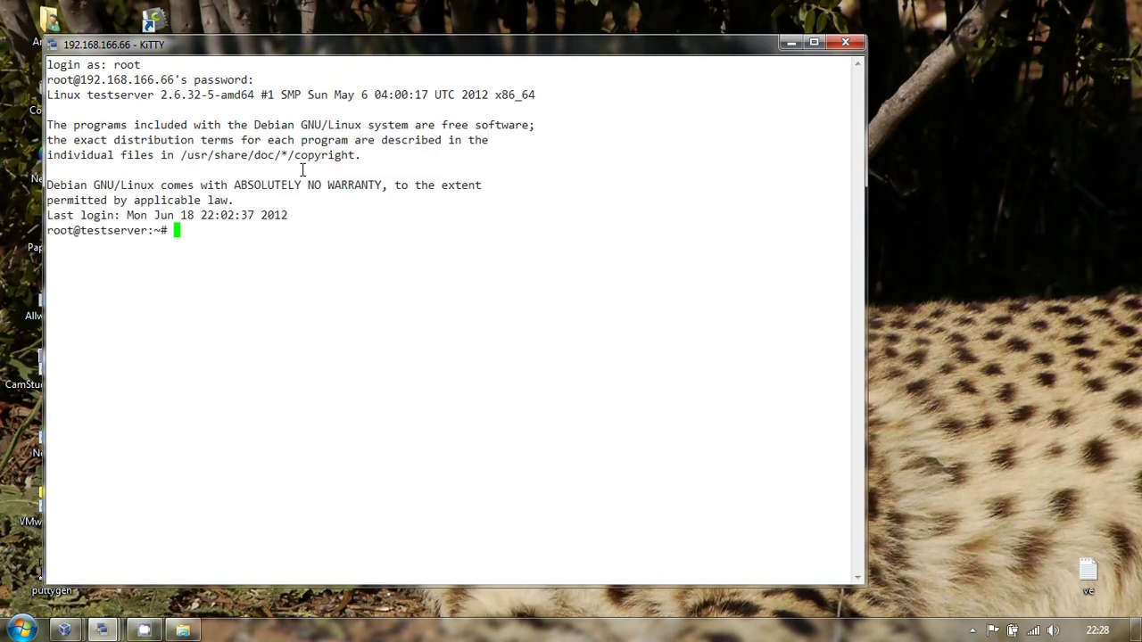
click(815, 42)
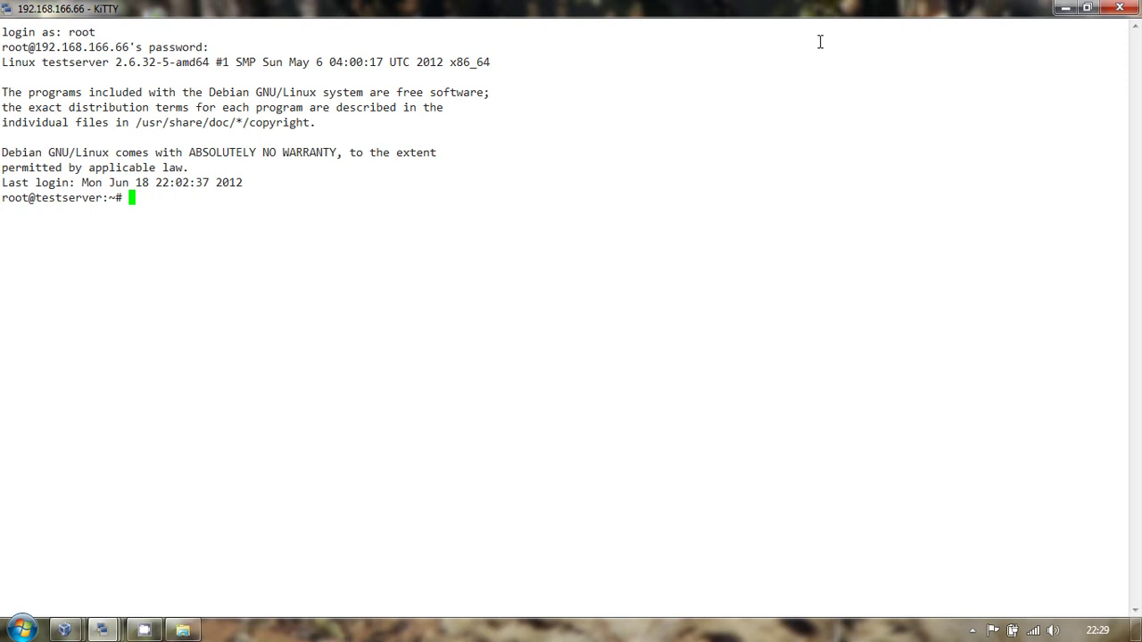
- Run apt-get update, then apt-get upgrade on the server
text(apt-)
text(get update)
key(Return)
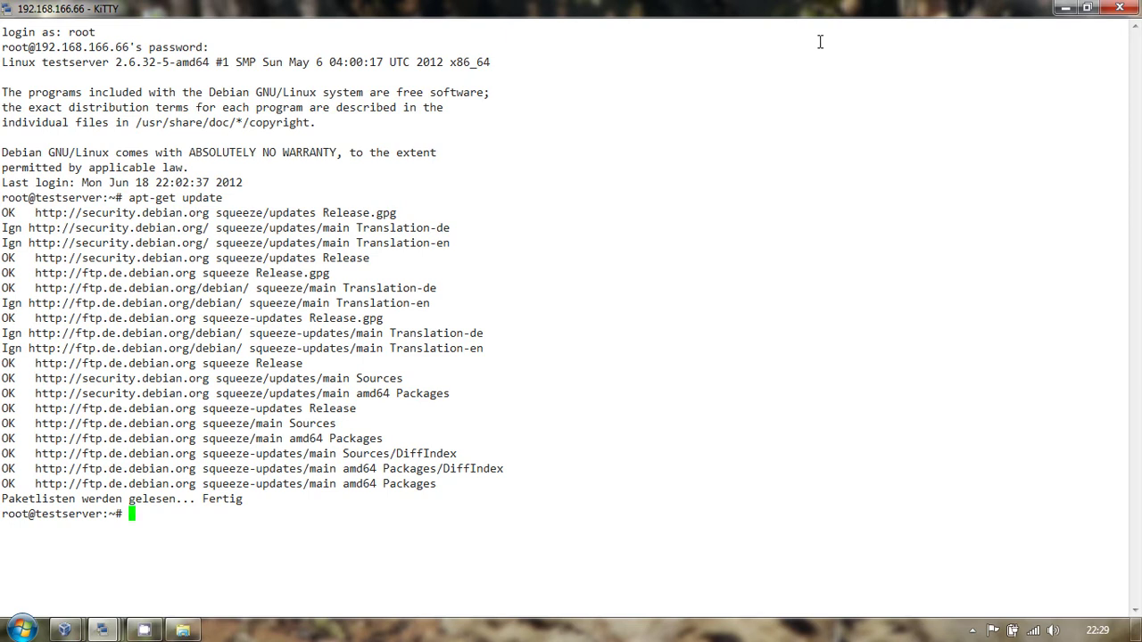
text(apt-get upgrade)
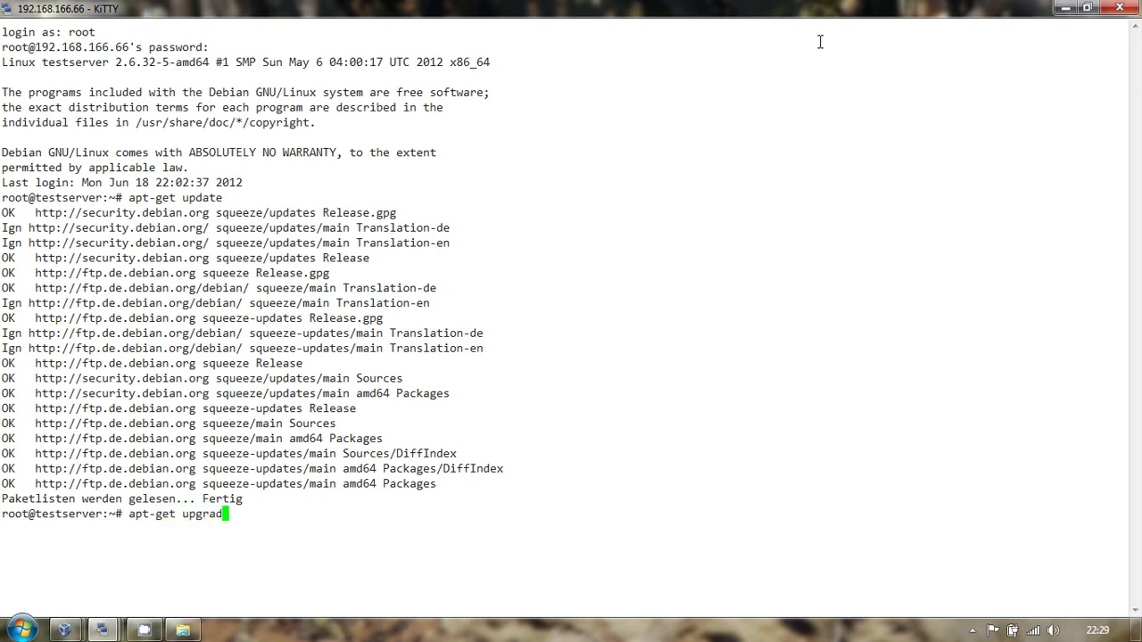
key(Return)
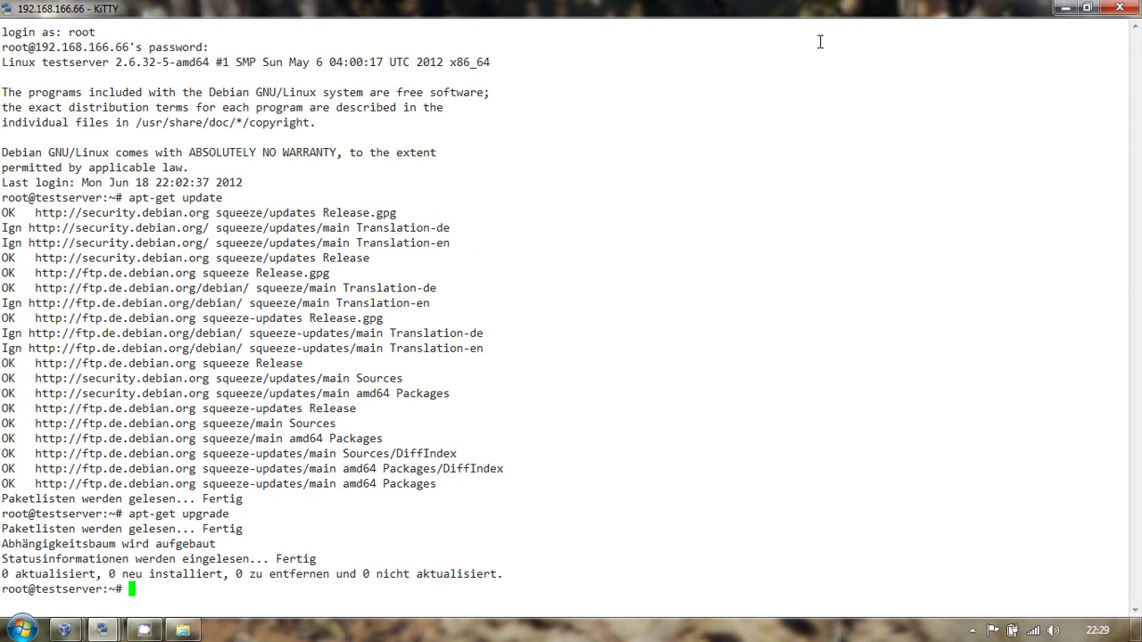
- Run apt-get install for mc, htop, links2, lynx and nano
text(apt-get )
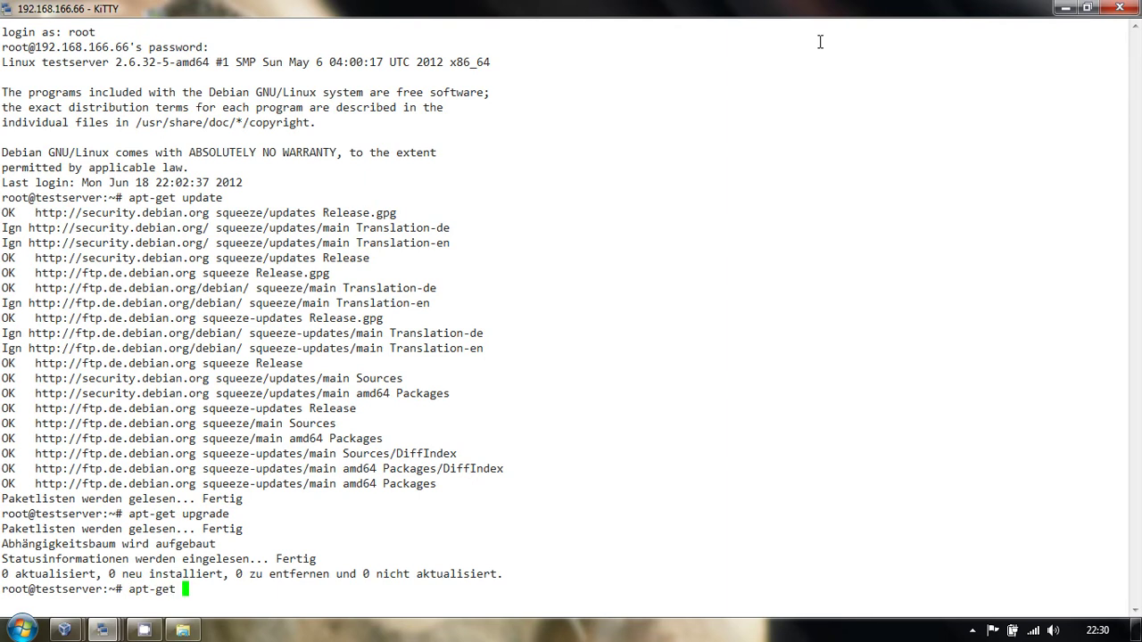
text(install mc)
text(htop)
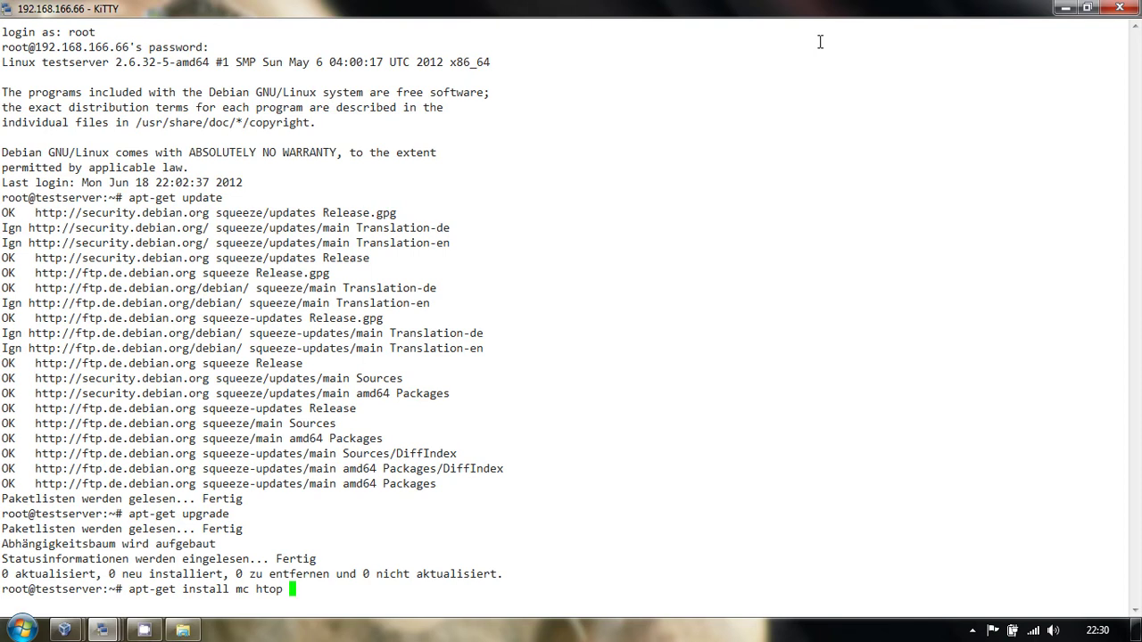
text(links2)
text(lynx)
text(nano)
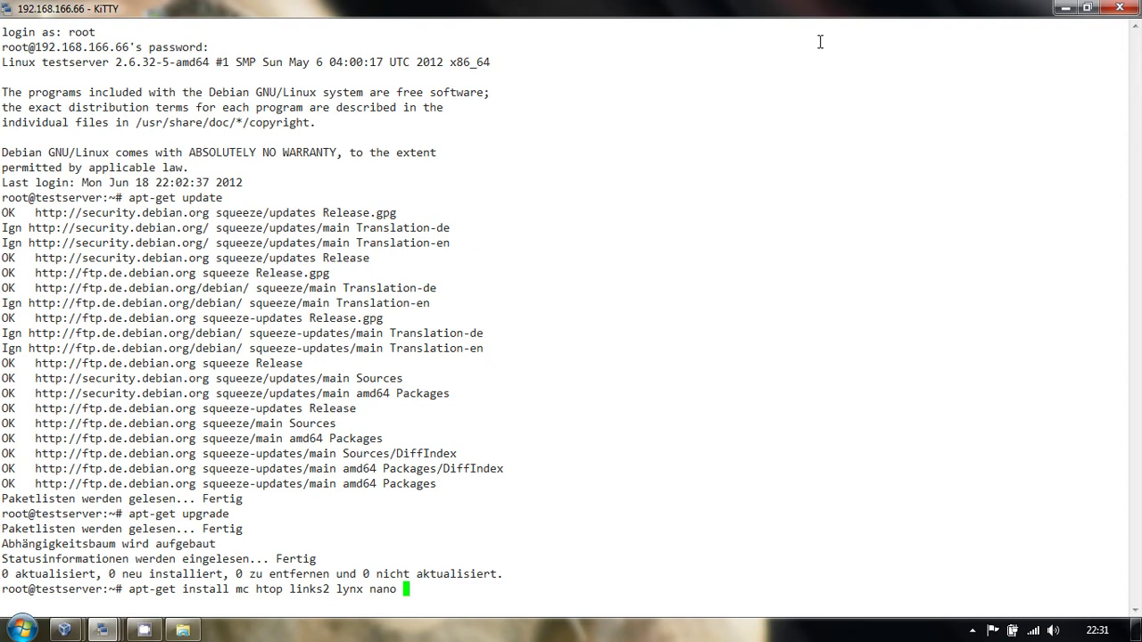
key(Return)
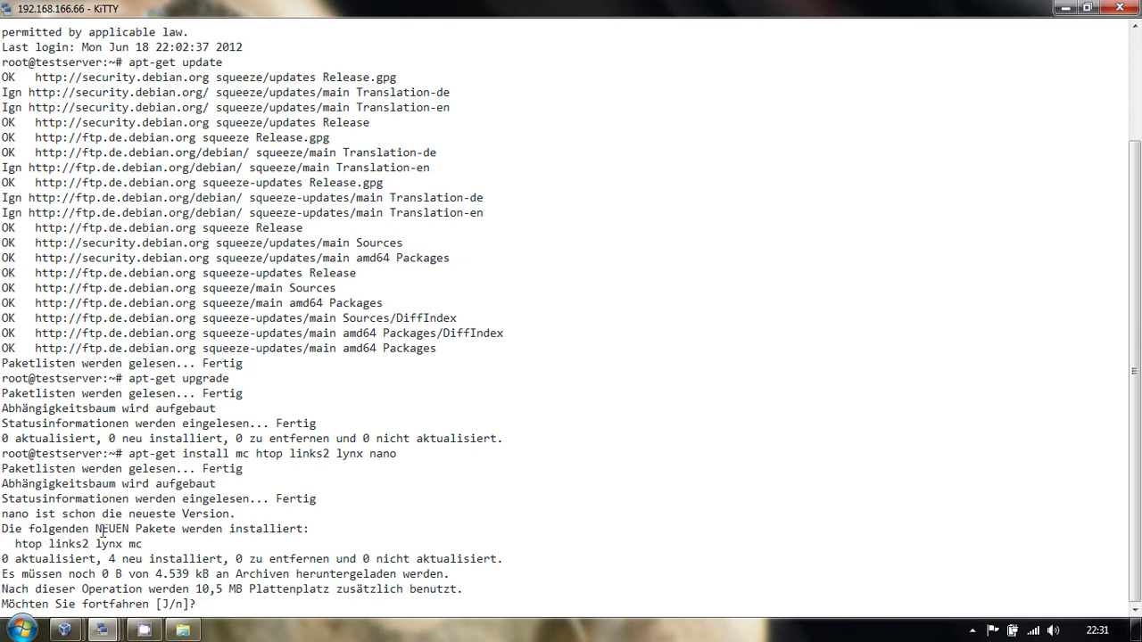
- Confirm installing htop, links2, lynx and mc with j, then reveal the hidden tray icons
text(j)
key(Return)
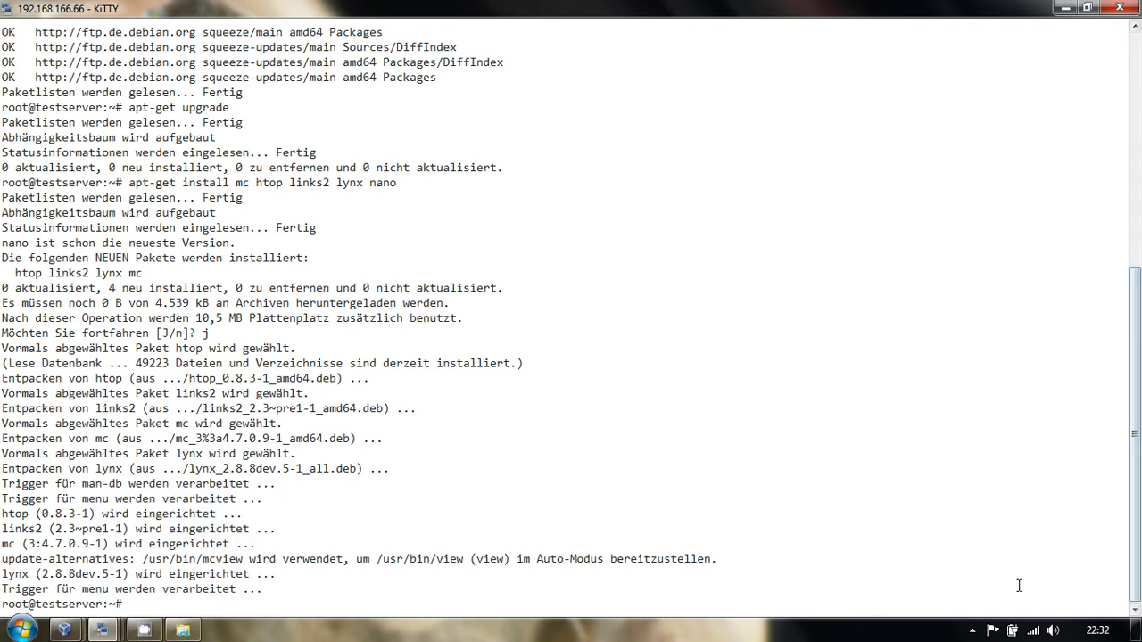
click(973, 630)
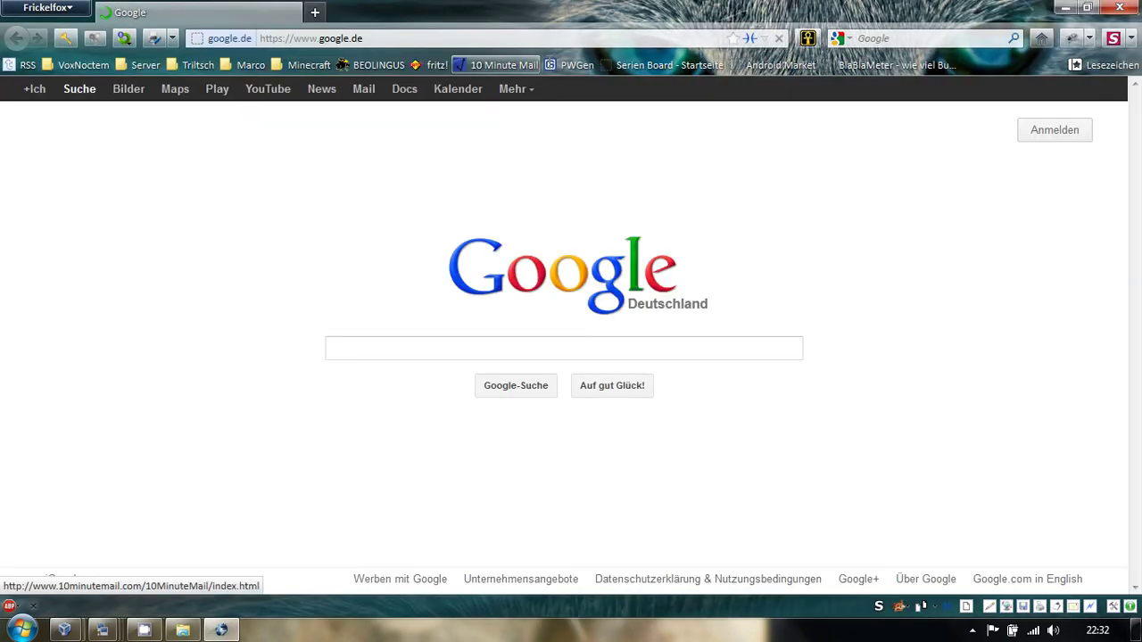
- Generate eight 'Server-Passwörter 2 (16 Zeichen)' passwords, select the fifth, and close the browser
click(571, 64)
click(370, 38)
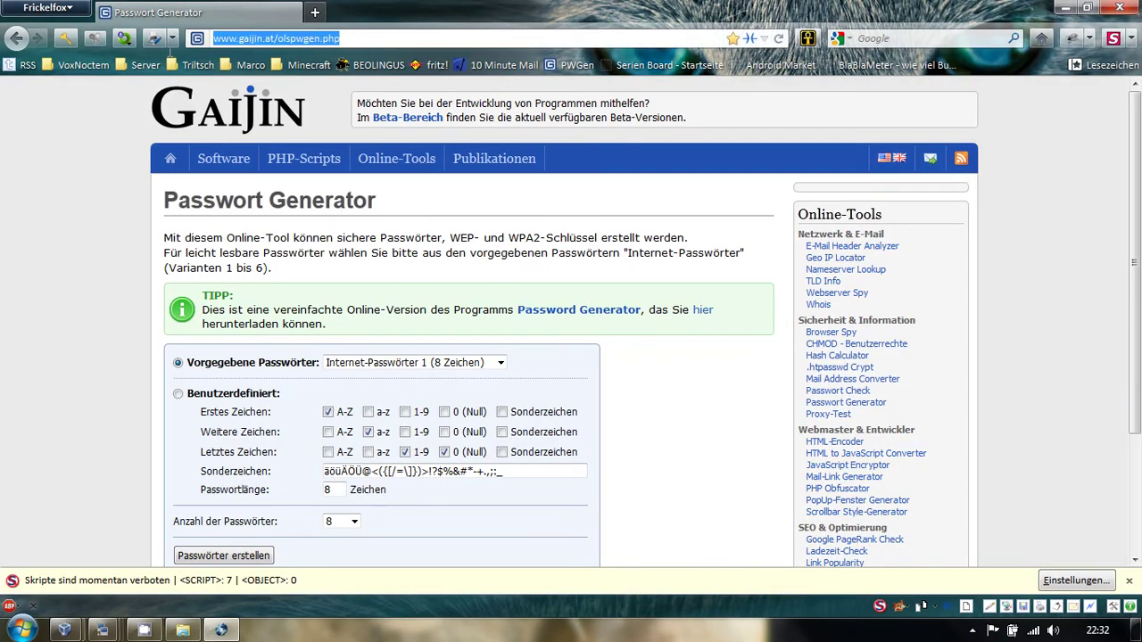
click(383, 362)
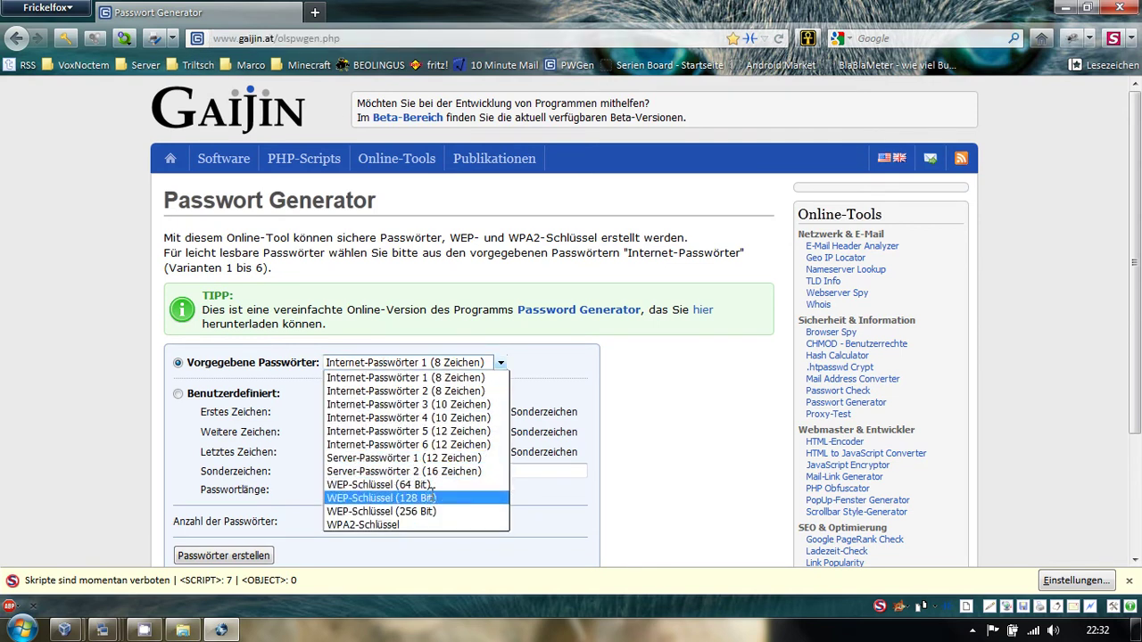
click(404, 471)
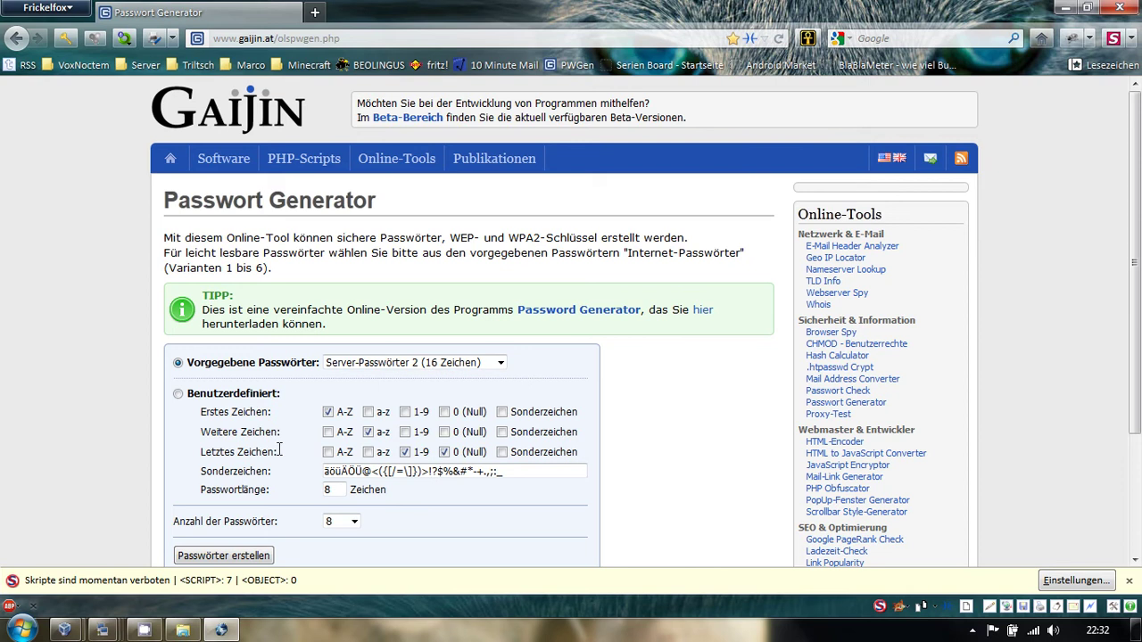
click(232, 550)
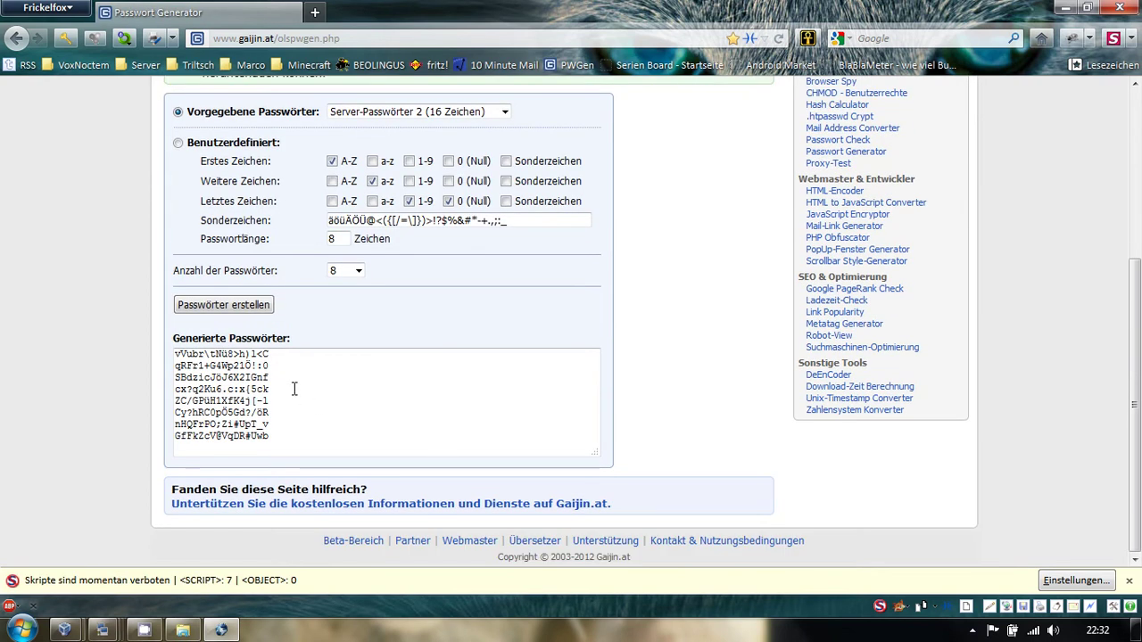
drag(290, 401, 139, 403)
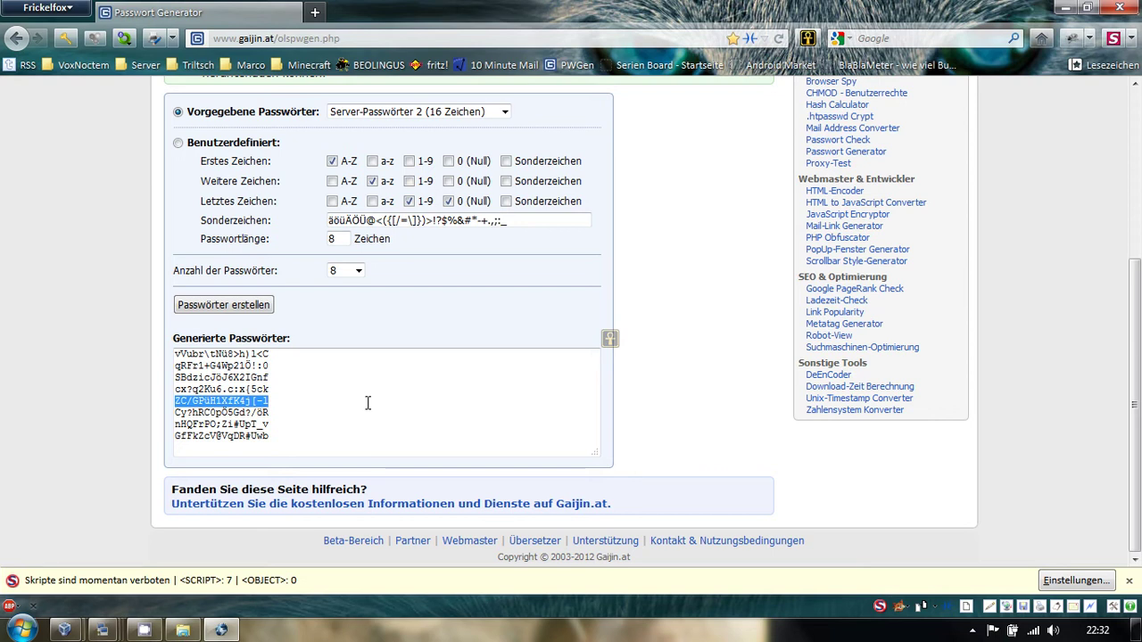
click(1120, 8)
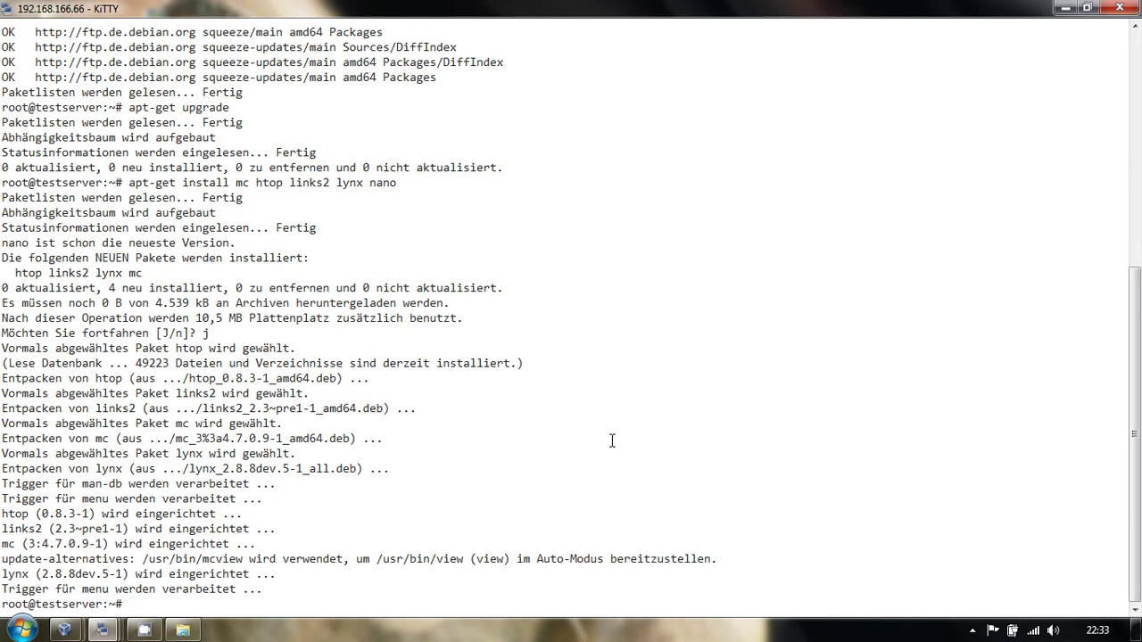
- Change the root password with passwd, entering the new password twice
text(passwd)
key(Return)
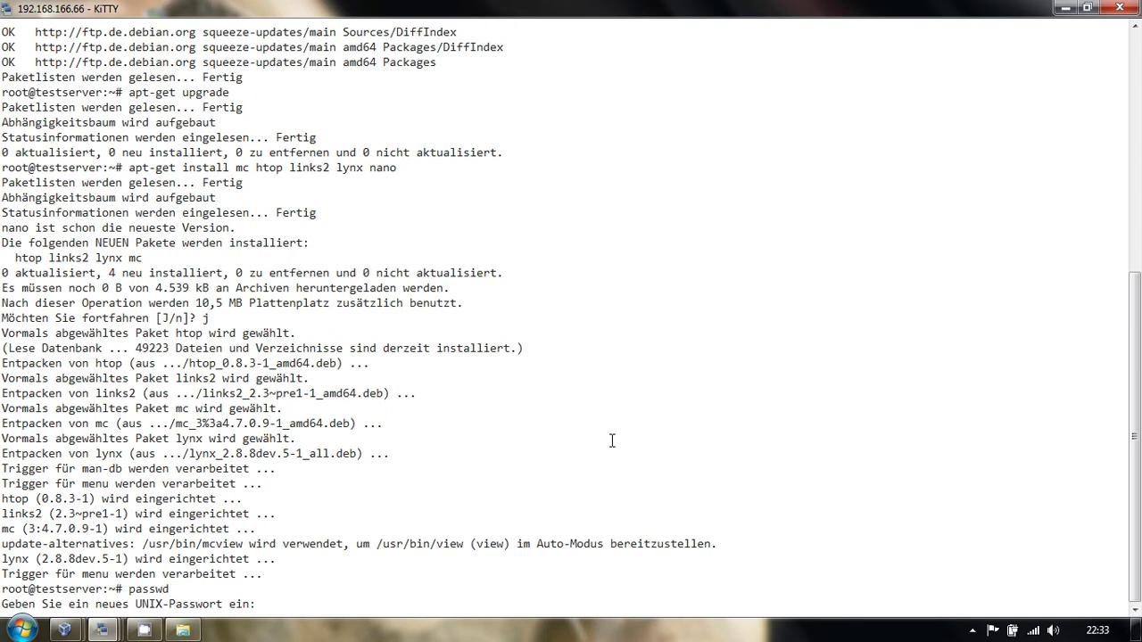
key(Return)
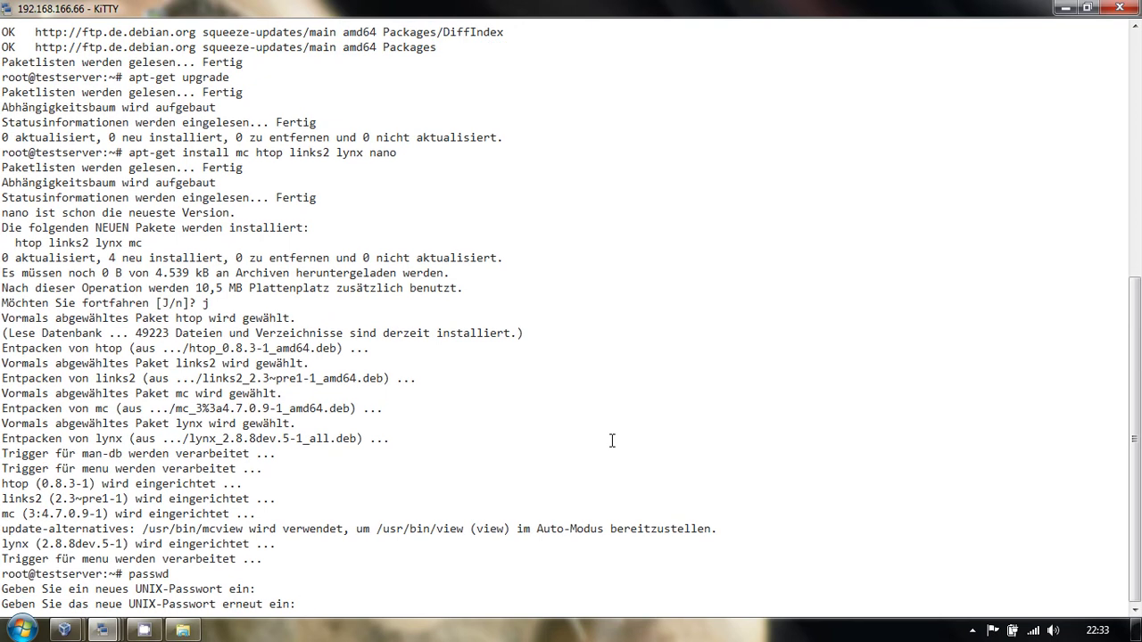
key(Return)
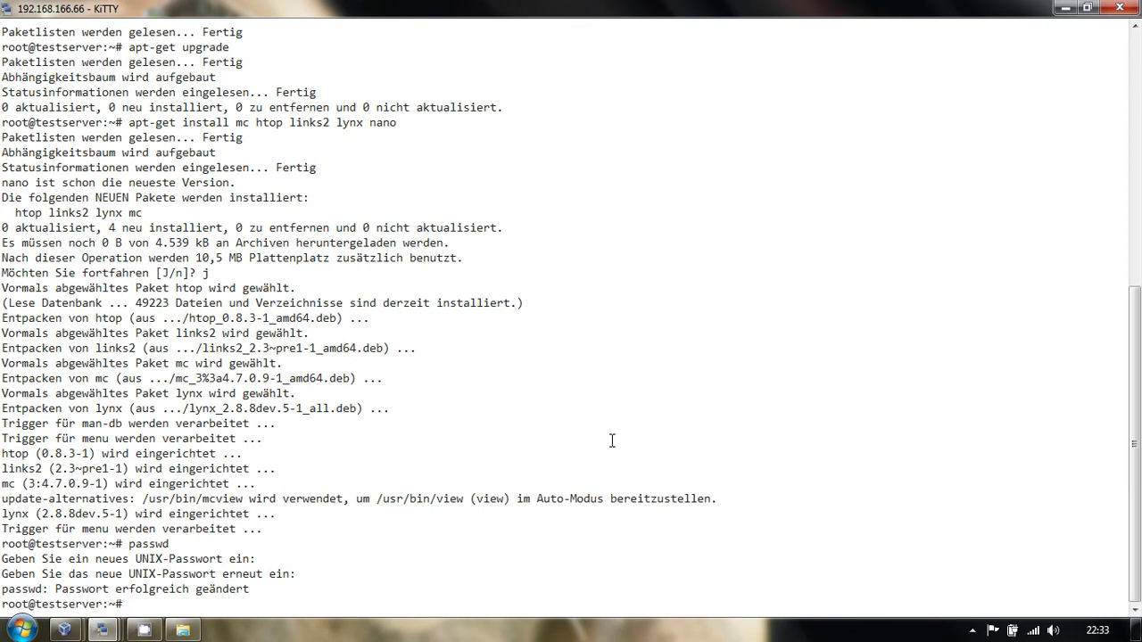
- Open /etc/ssh/sshd_config in nano
text(nano /etc)
key(BackSpace)
text(/)
text(ssh/sshd)
key(Tab)
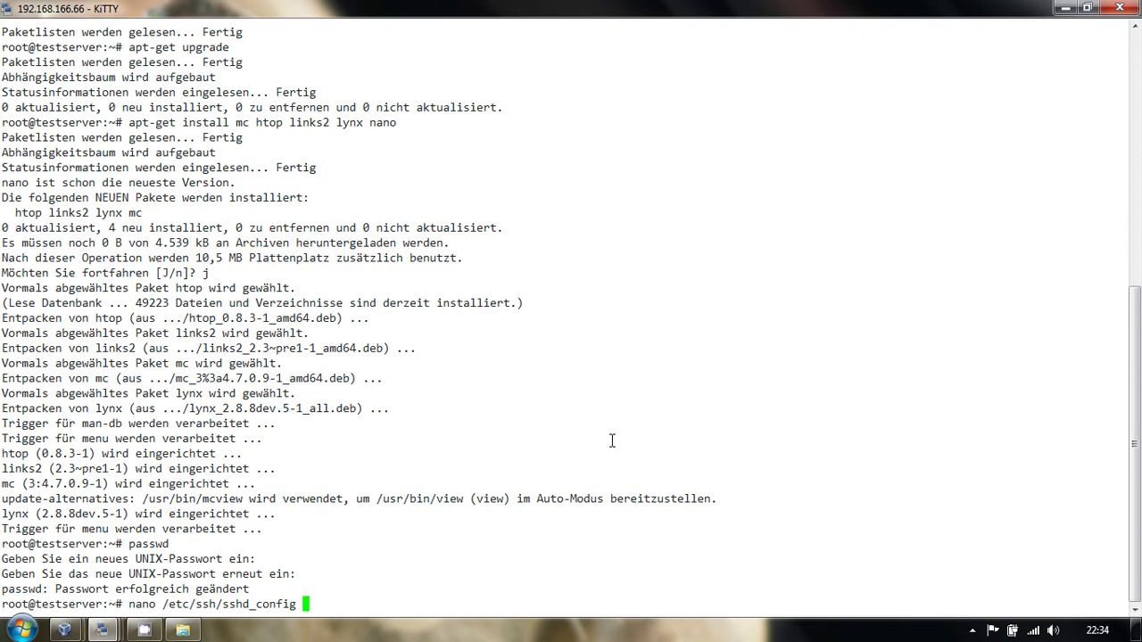
key(Return)
- Change the sshd_config Port from 22 to 122, save the file, and exit nano
key(Down)
key(Down)
key(Down)
key(Down)
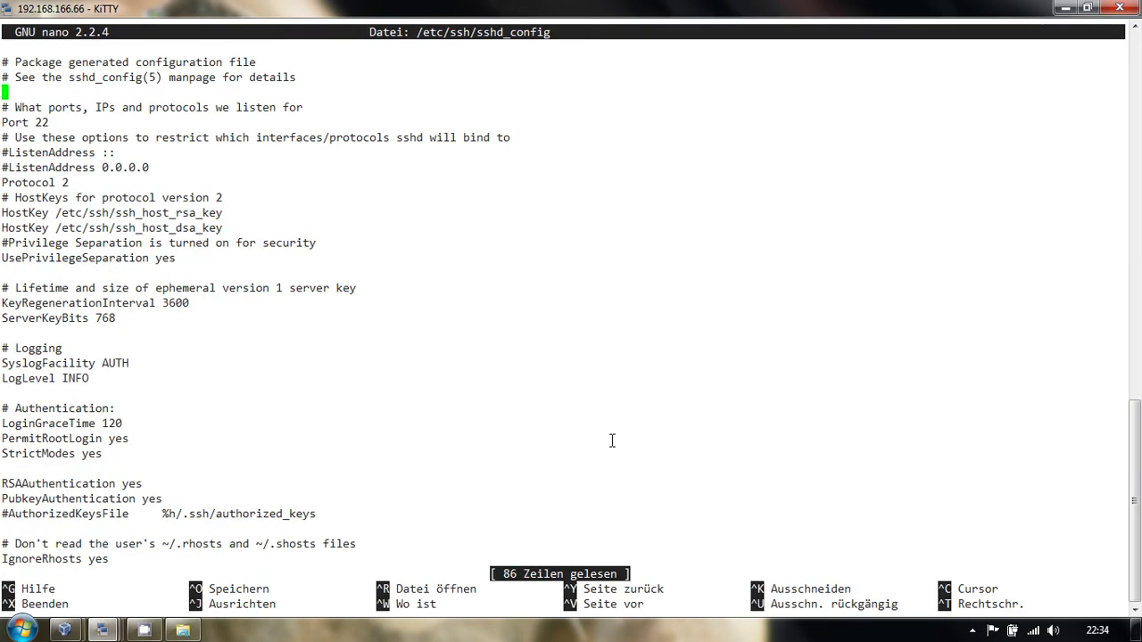
key(End)
key(BackSpace)
key(BackSpace)
text(122)
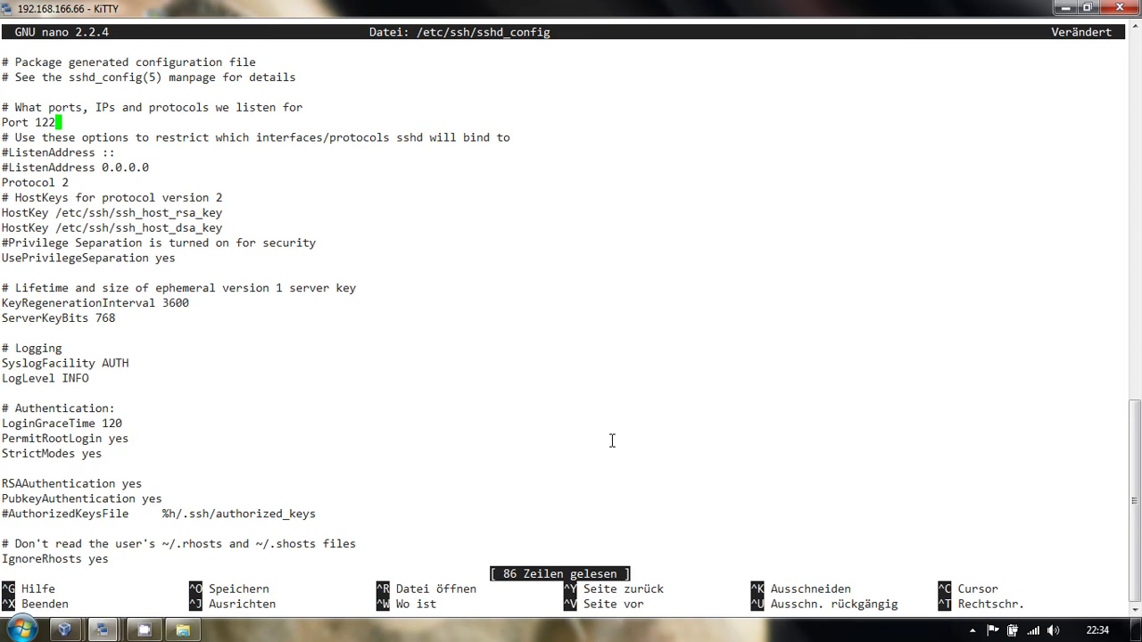
key(ctrl+o)
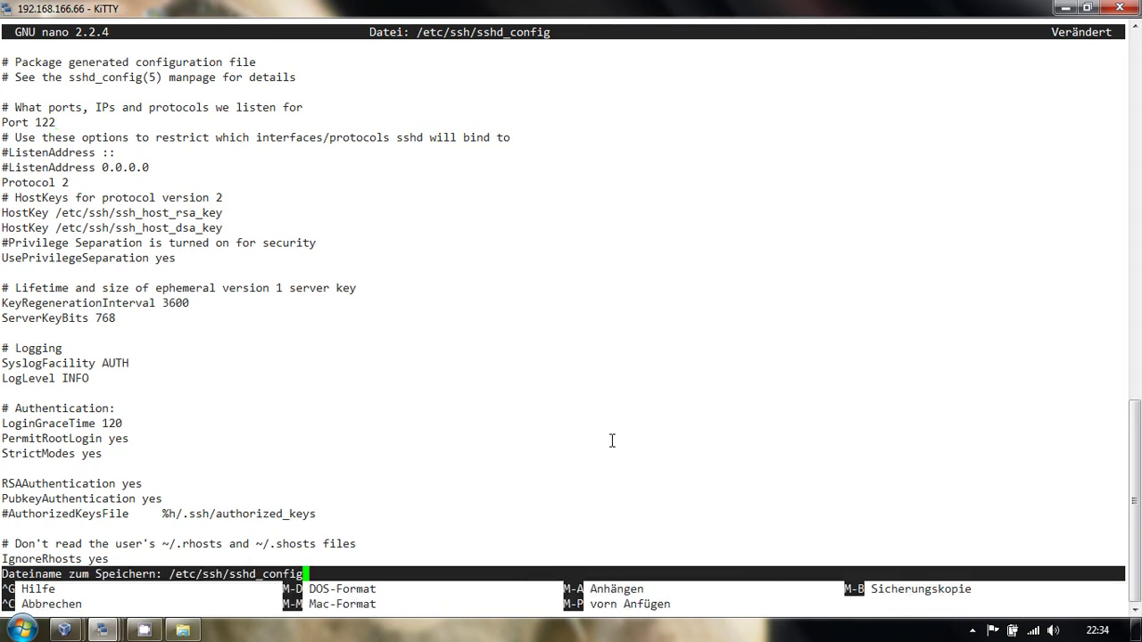
key(Return)
key(ctrl+x)
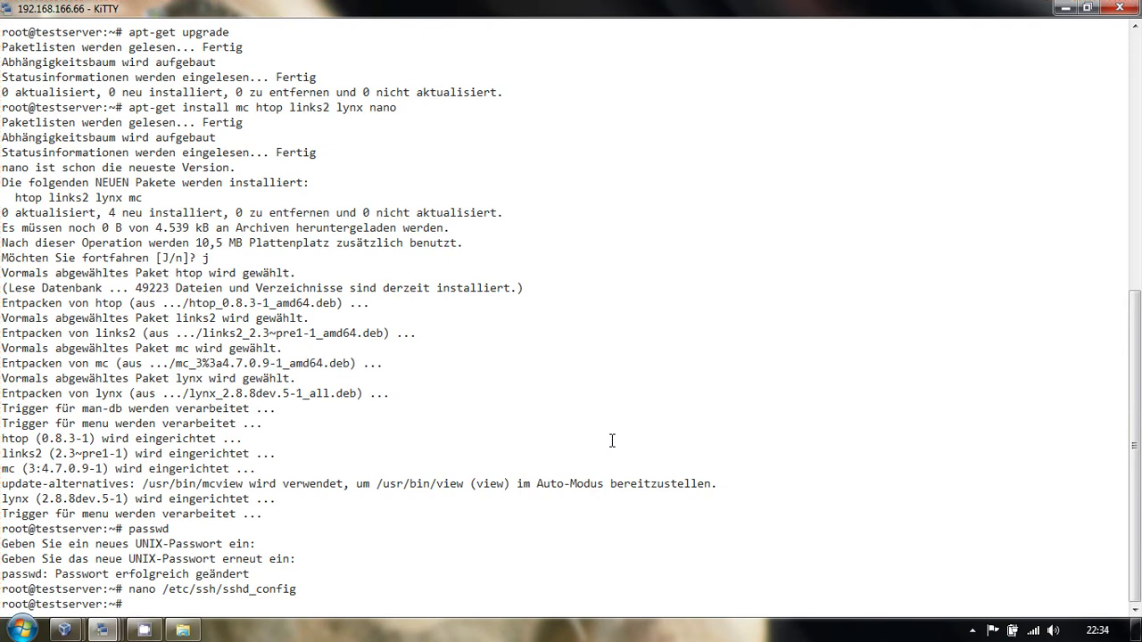
- Restart the SSH daemon with /etc/init.d/ssh restart
text(/etc /)
key(BackSpace)
key(BackSpace)
text(/init.d/ssh restart)
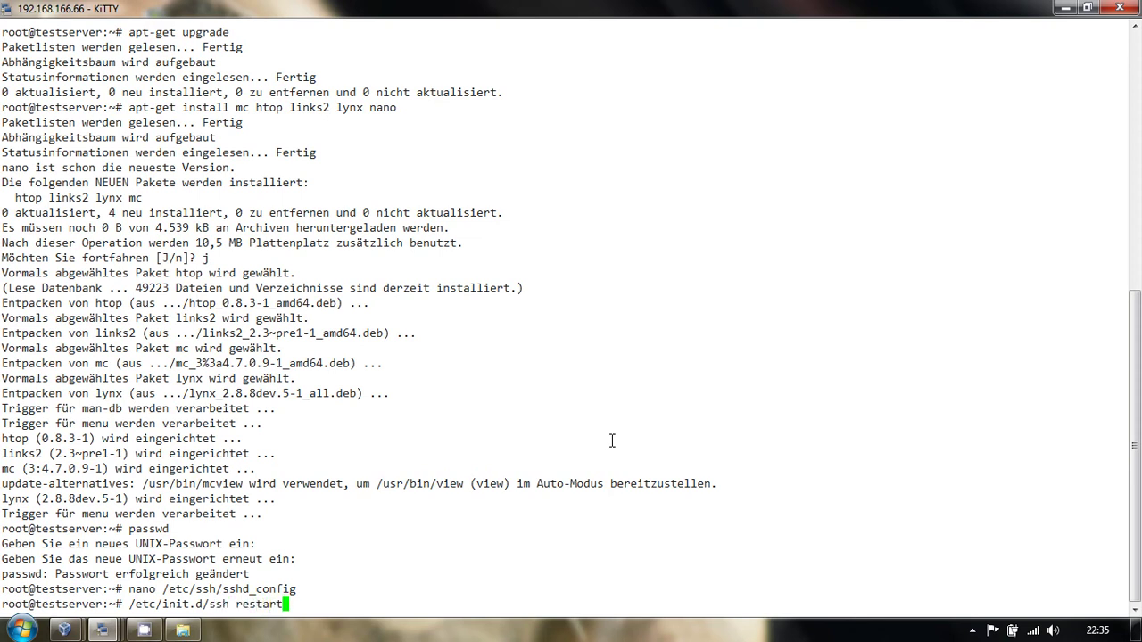
key(Return)
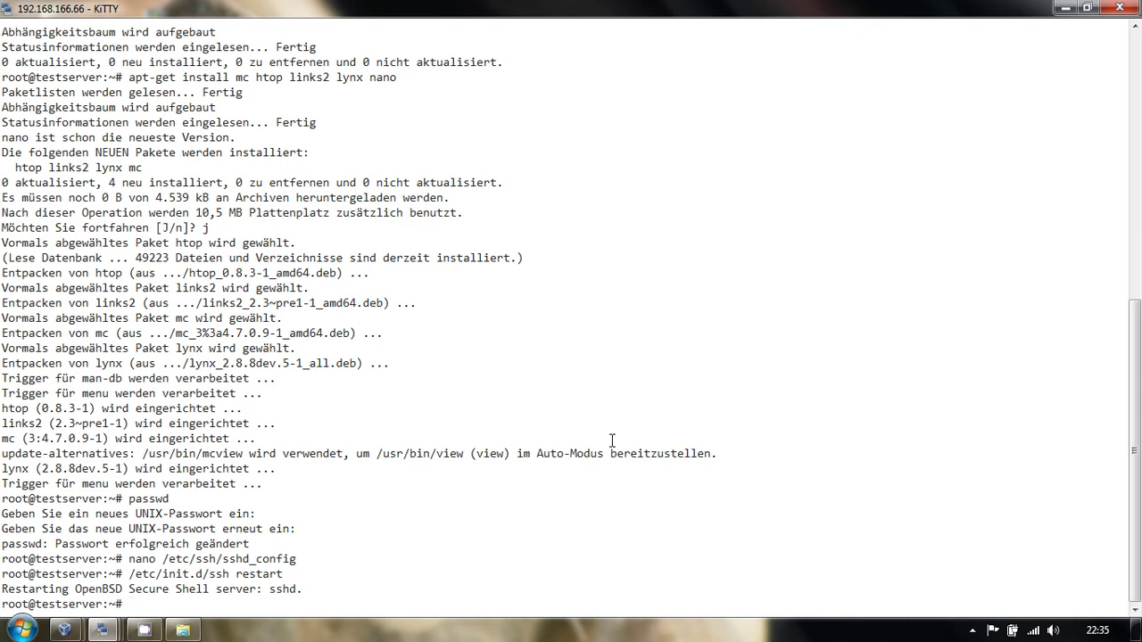
- Close the testserver KiTTY session and confirm the exit
click(1119, 7)
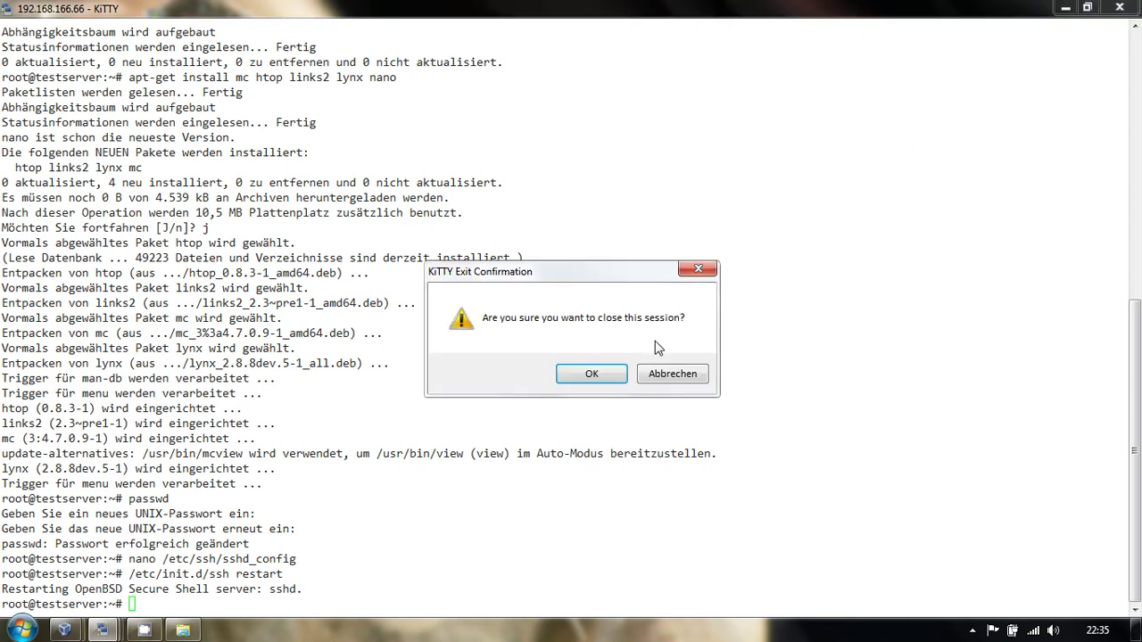
click(610, 370)
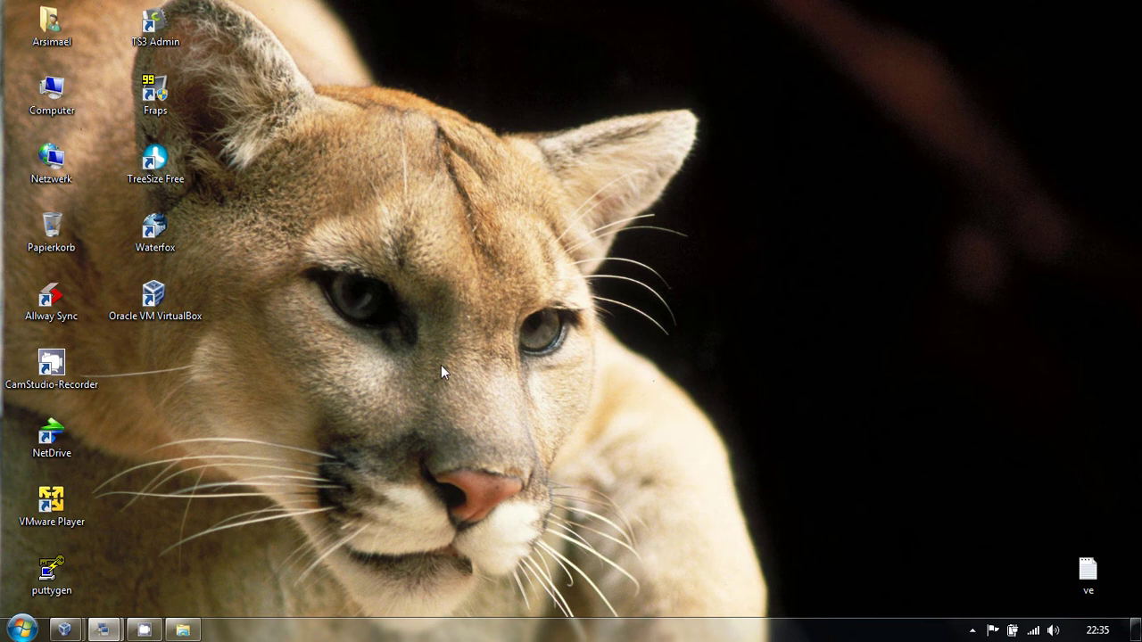
- Start KiTTY and log in as root to 192.168.166.66 on port 122
mouse_move(403, 7)
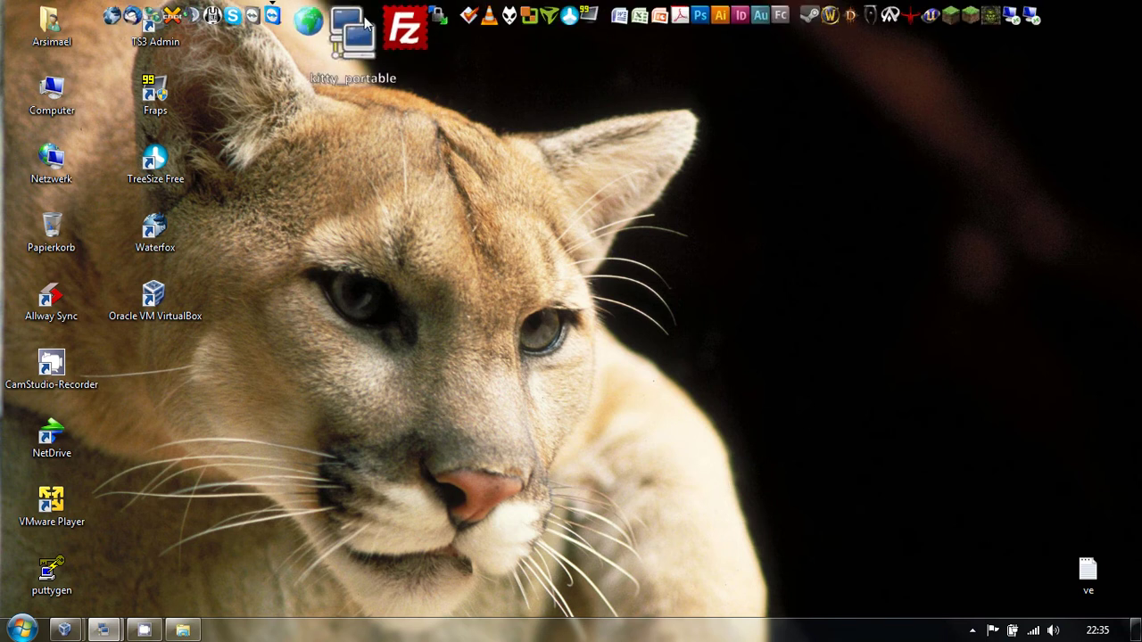
click(351, 29)
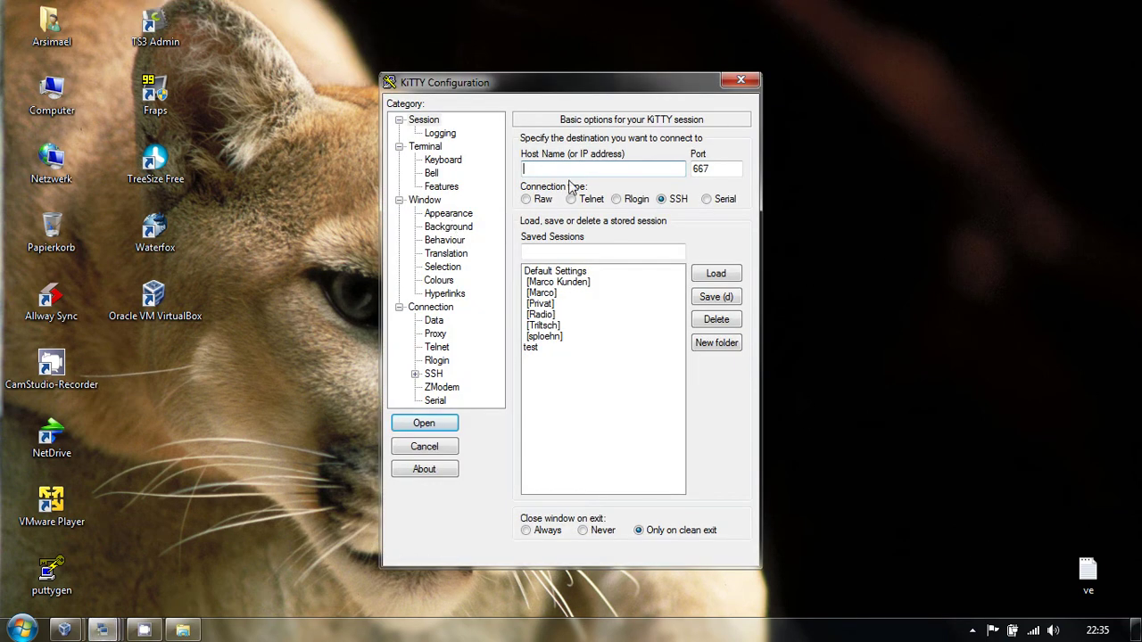
text(192.168.166.66)
key(Tab)
text(122)
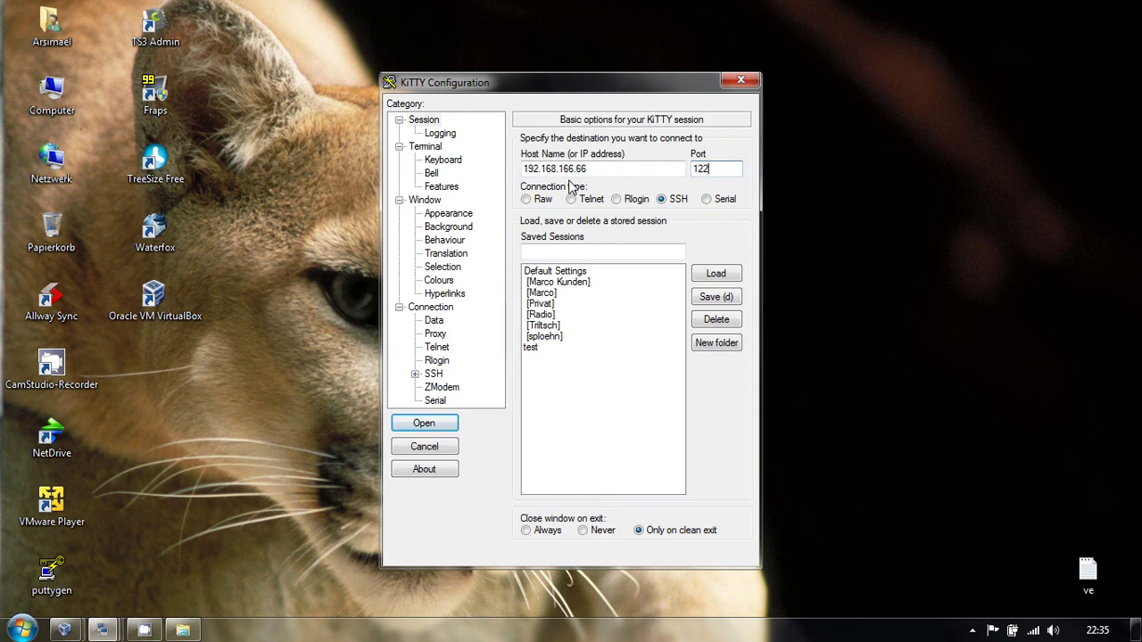
key(Return)
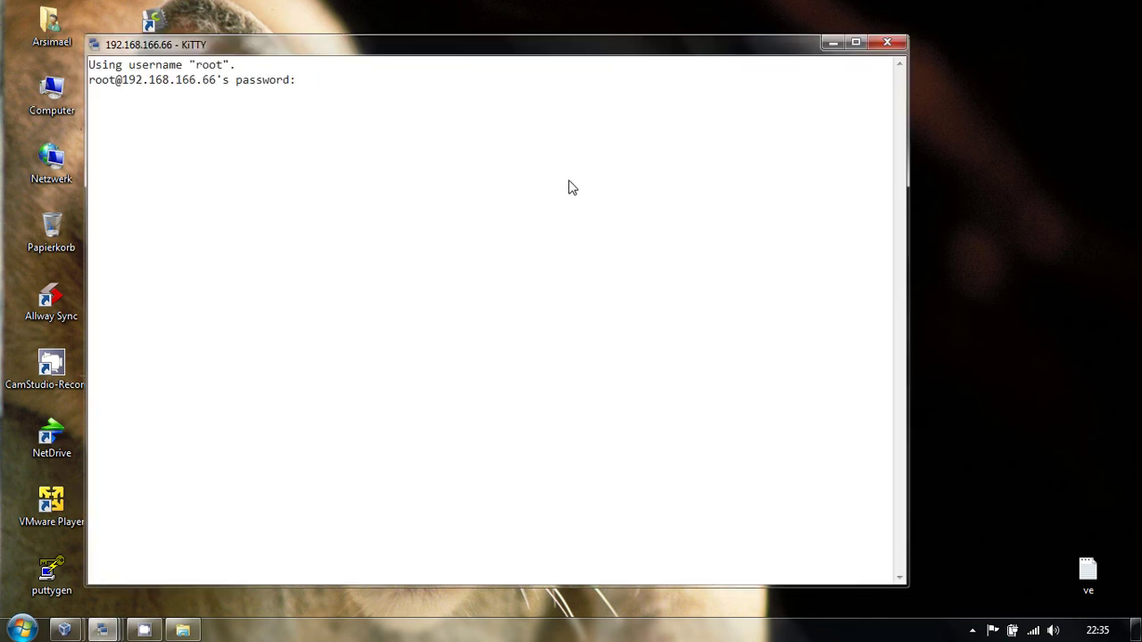
key(Return)
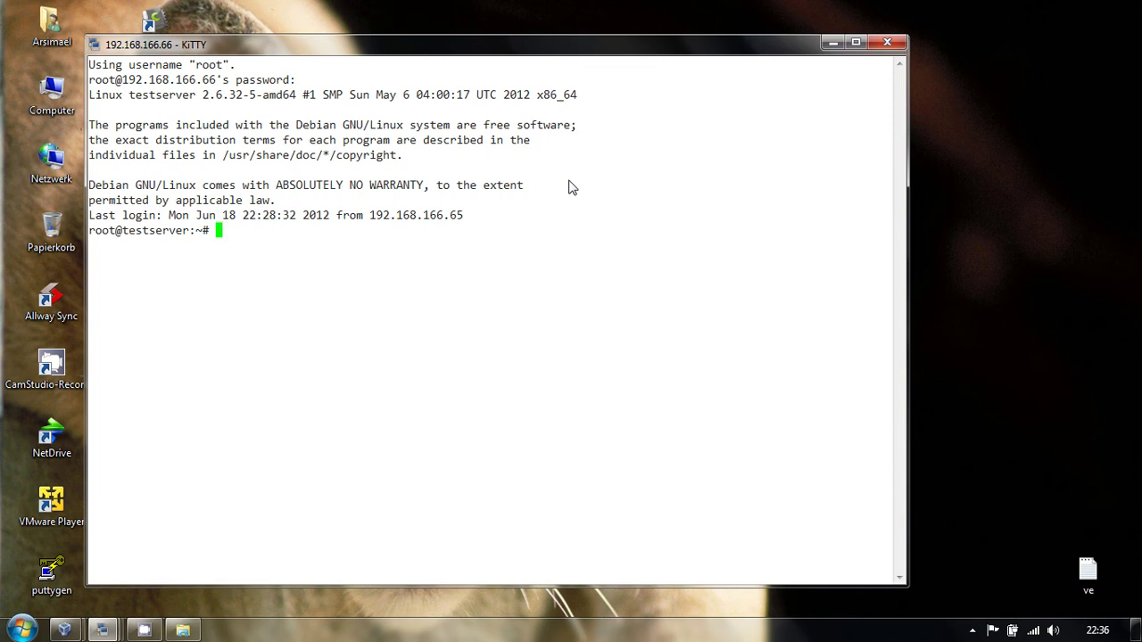
- Minimize the terminal and launch PuTTYgen from the desktop, allowing it to run
click(833, 43)
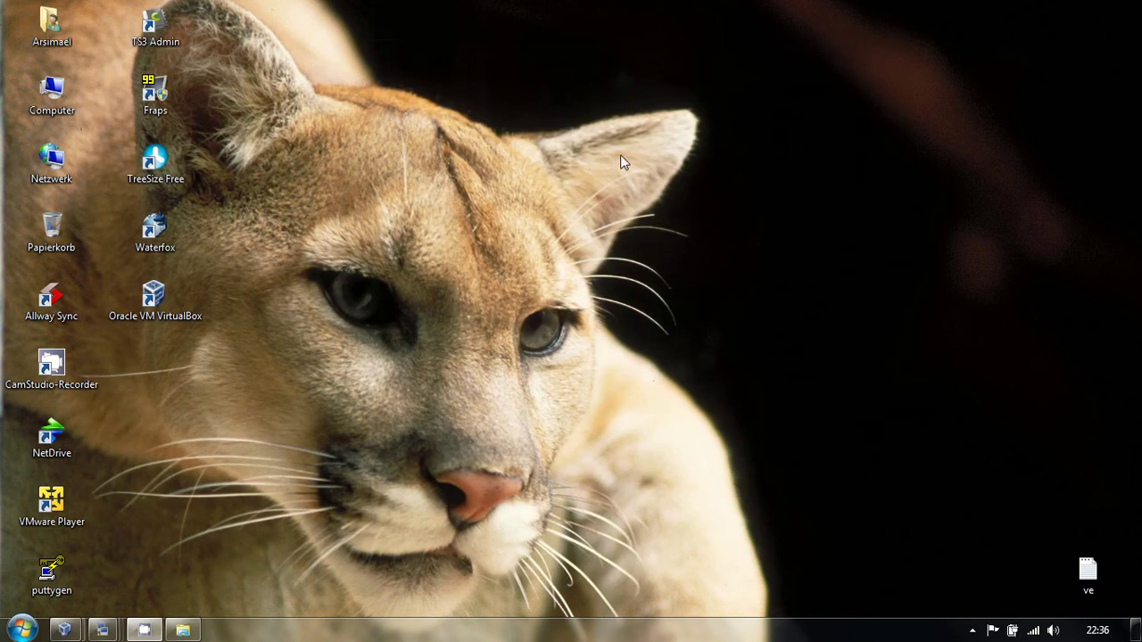
drag(46, 581, 155, 373)
double_click(155, 373)
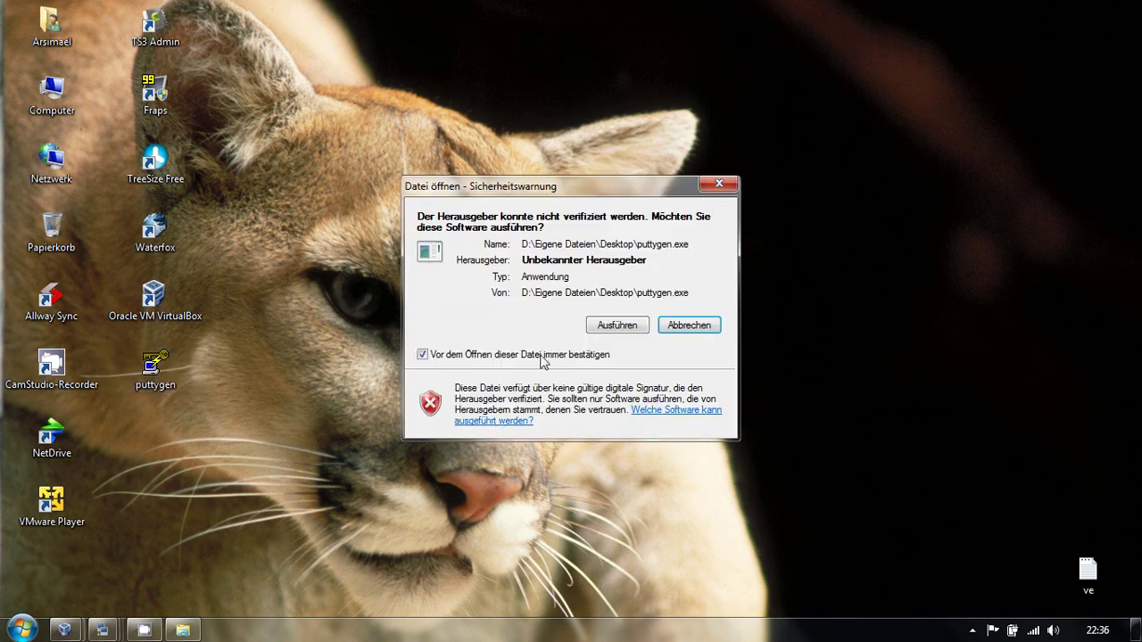
click(613, 323)
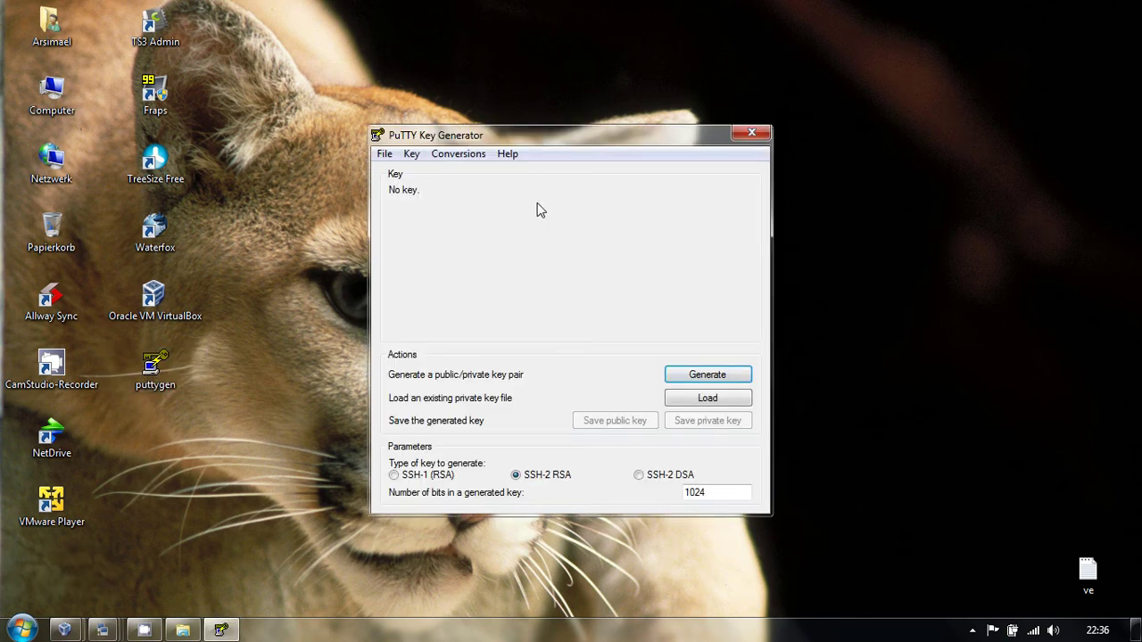
- Generate a 2048-bit SSH-2 RSA key pair
double_click(714, 494)
text(2048)
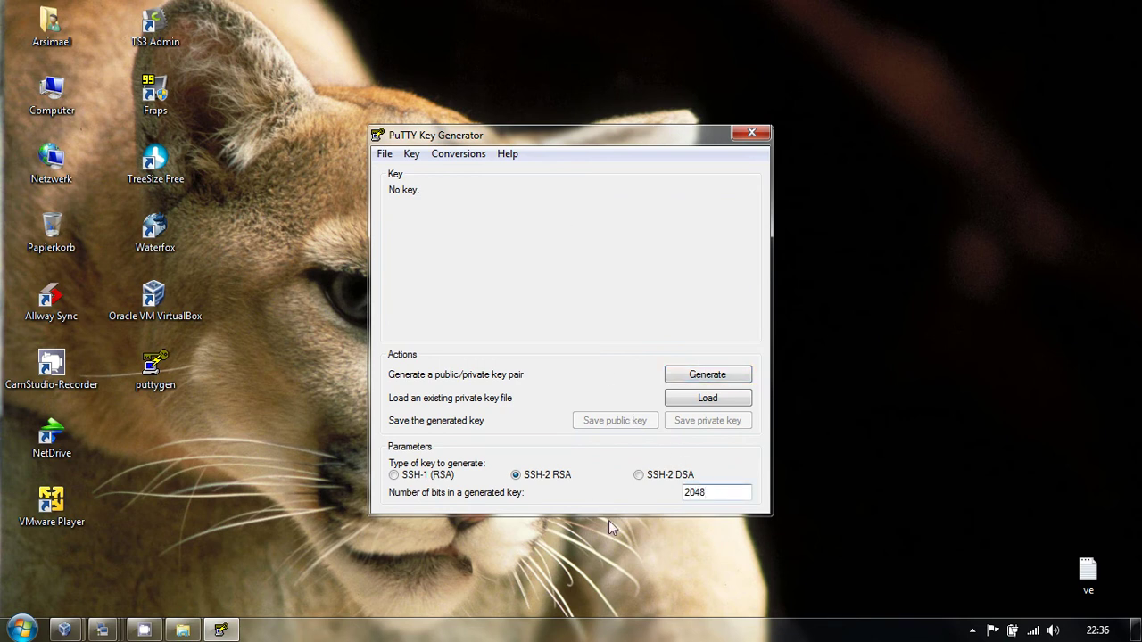
click(730, 379)
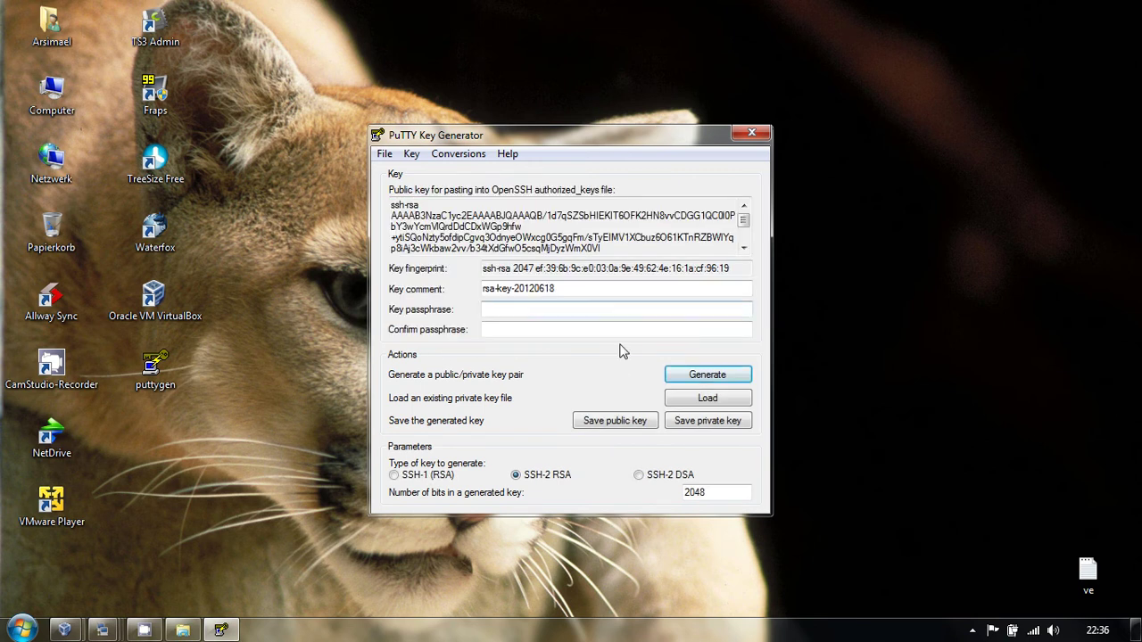
- Save the private key without a passphrase as server.ppk
click(694, 421)
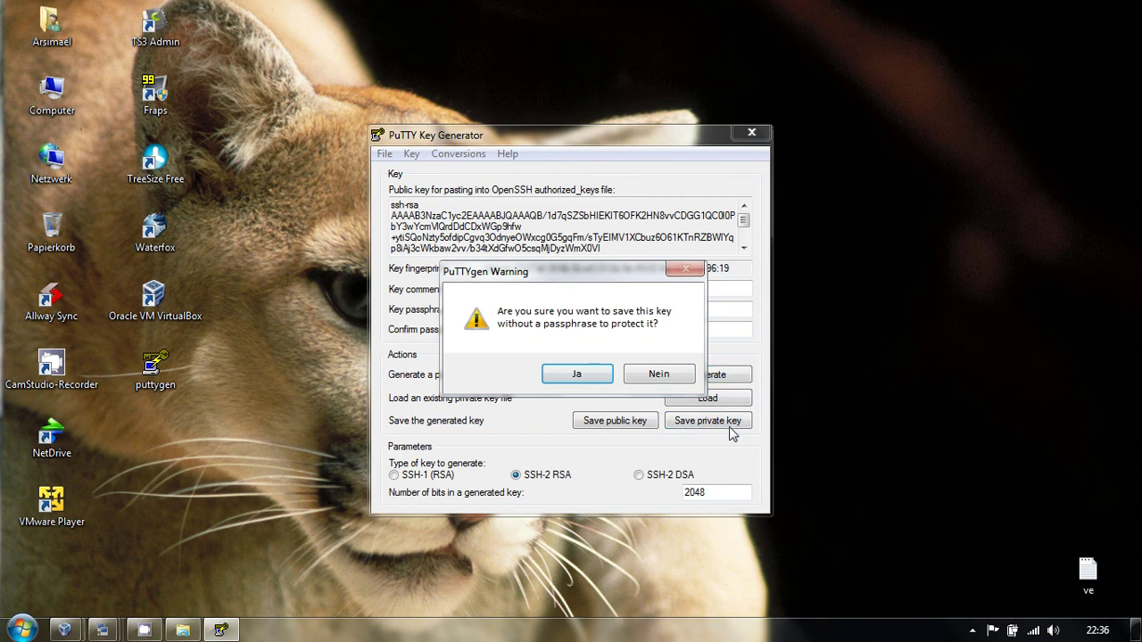
click(577, 375)
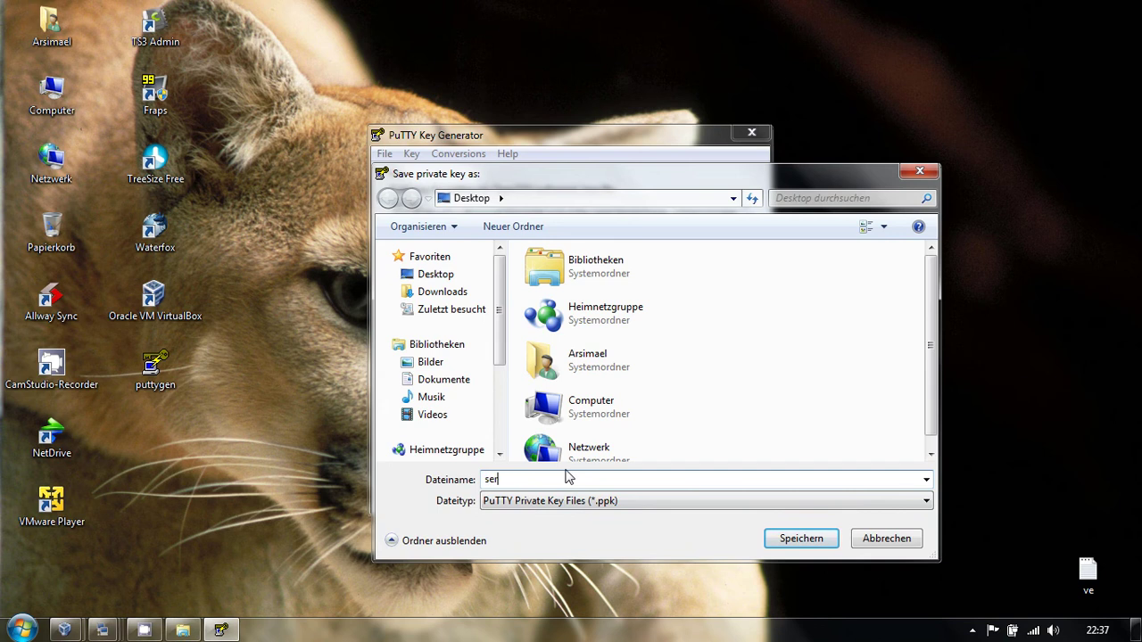
key(Return)
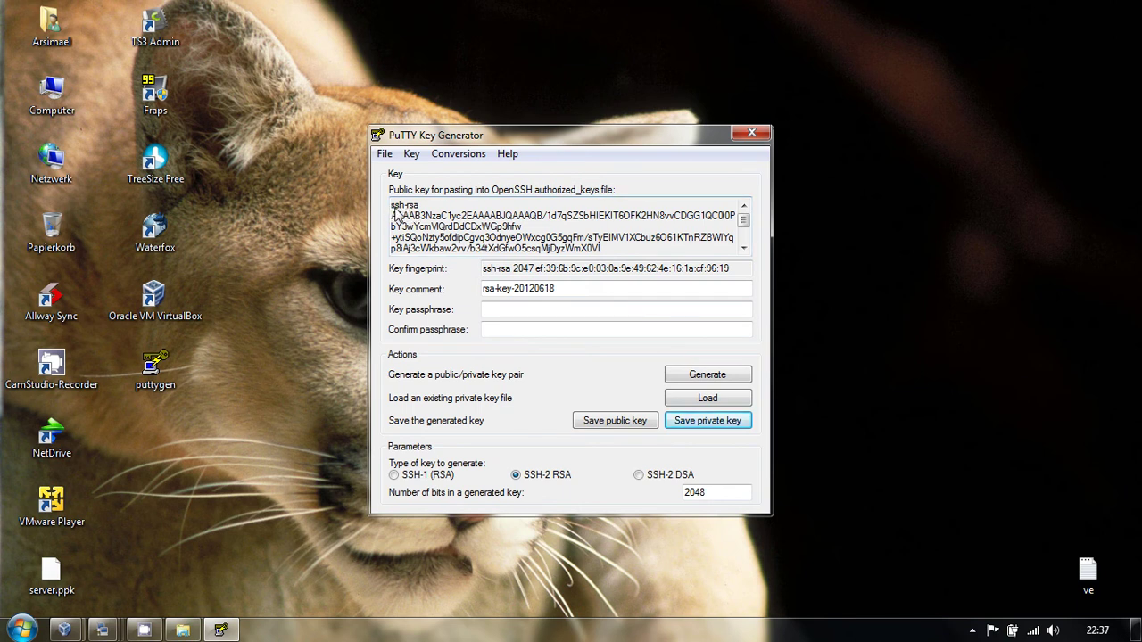
- Copy the public key text and bring the logged-in KiTTY session back to the front
drag(392, 209, 514, 280)
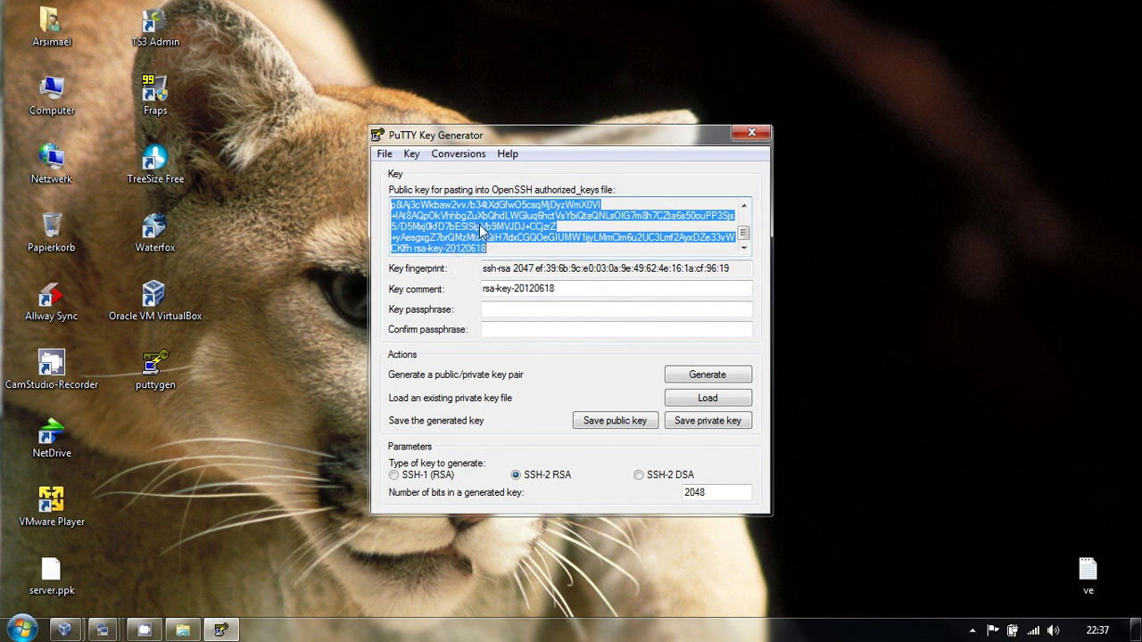
right_click(481, 225)
click(537, 277)
click(103, 630)
click(456, 541)
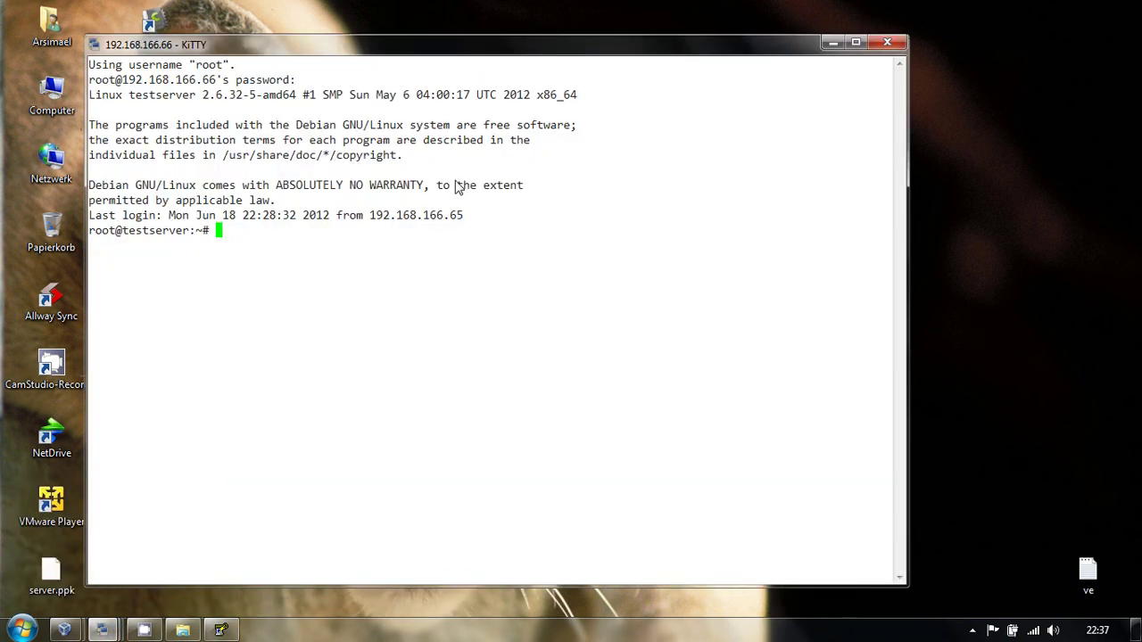
- Create a .ssh directory in root's home and list the home directory
text(cd)
key(Return)
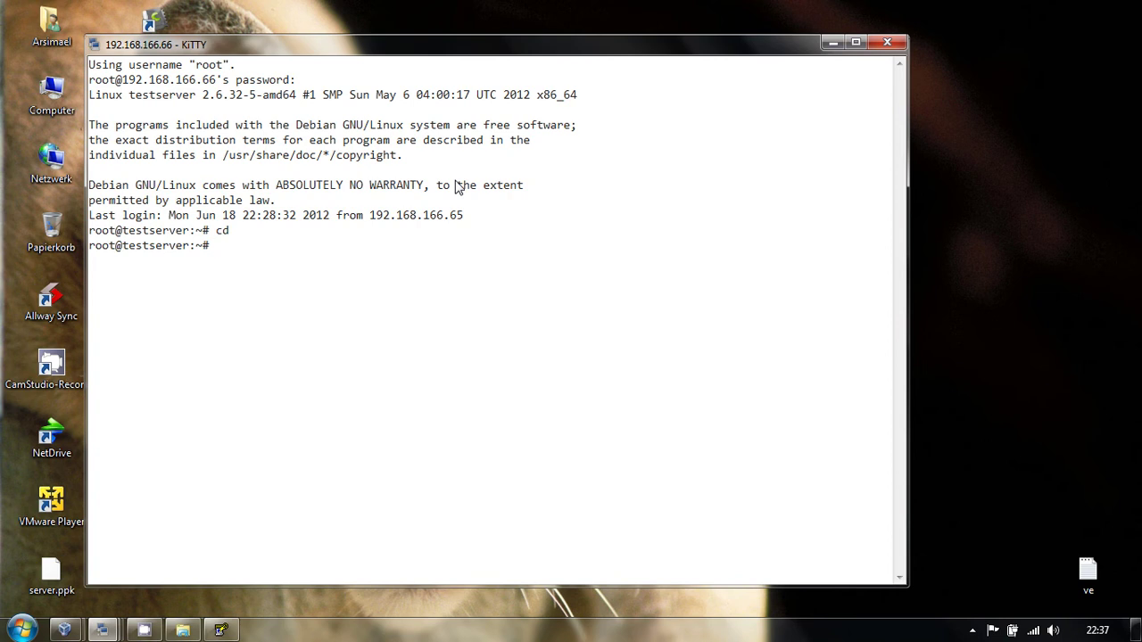
text(mkdir .ssh)
key(Return)
text(ls)
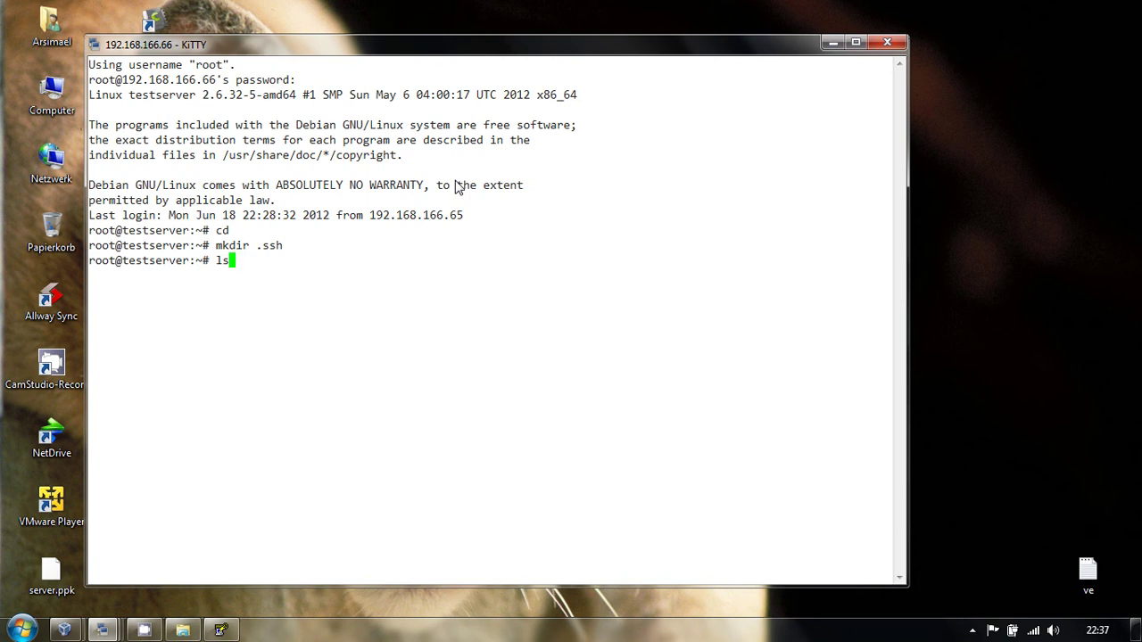
key(Return)
- Enter .ssh and open a new authorized_keys file in nano
text(cd ,ssh)
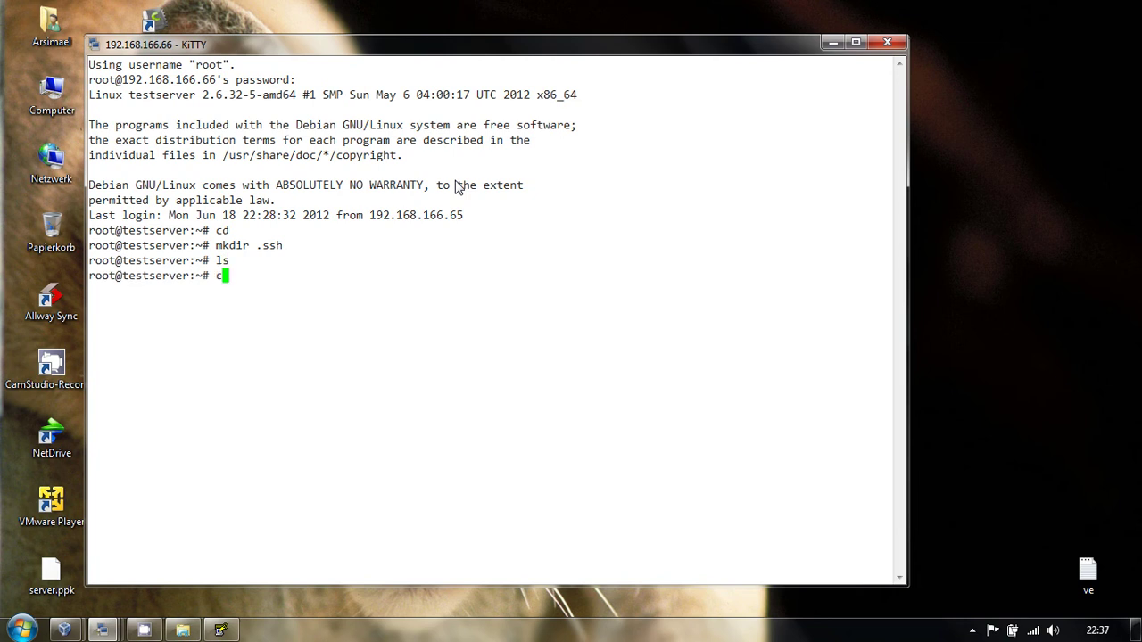
key(BackSpace)
key(BackSpace)
key(BackSpace)
key(BackSpace)
text(.ssh)
key(Return)
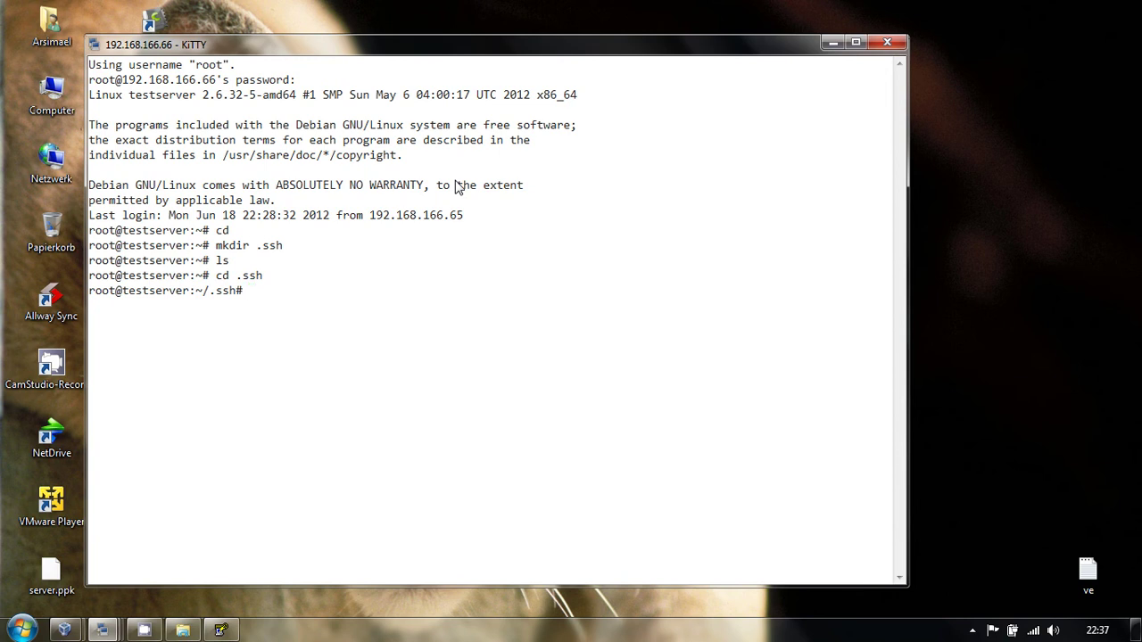
text(nano authorized_keys)
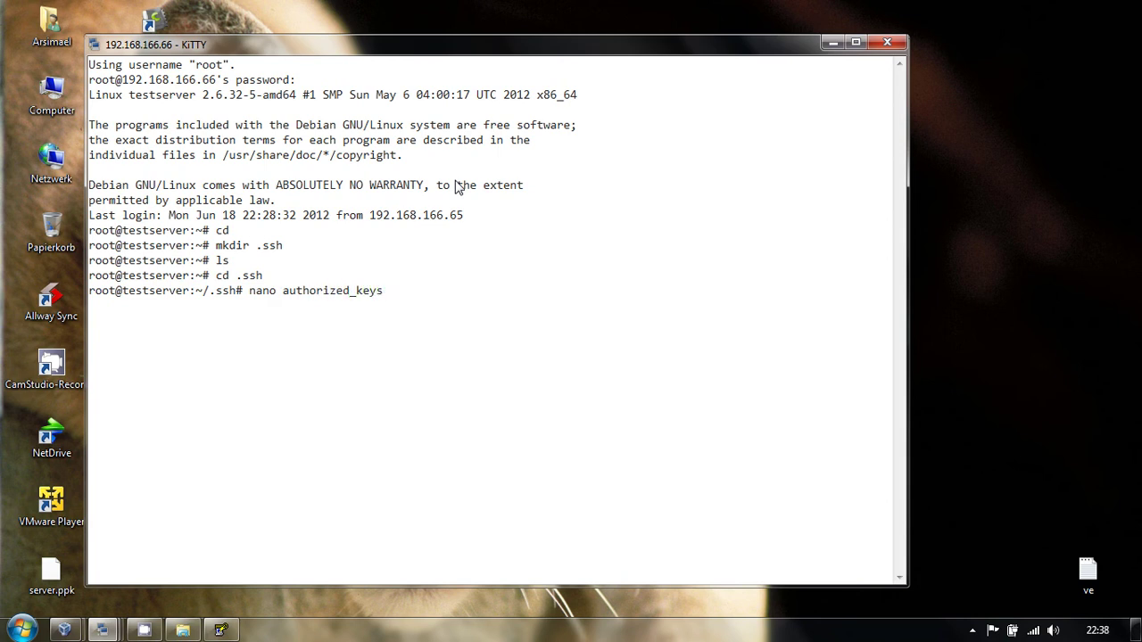
key(Return)
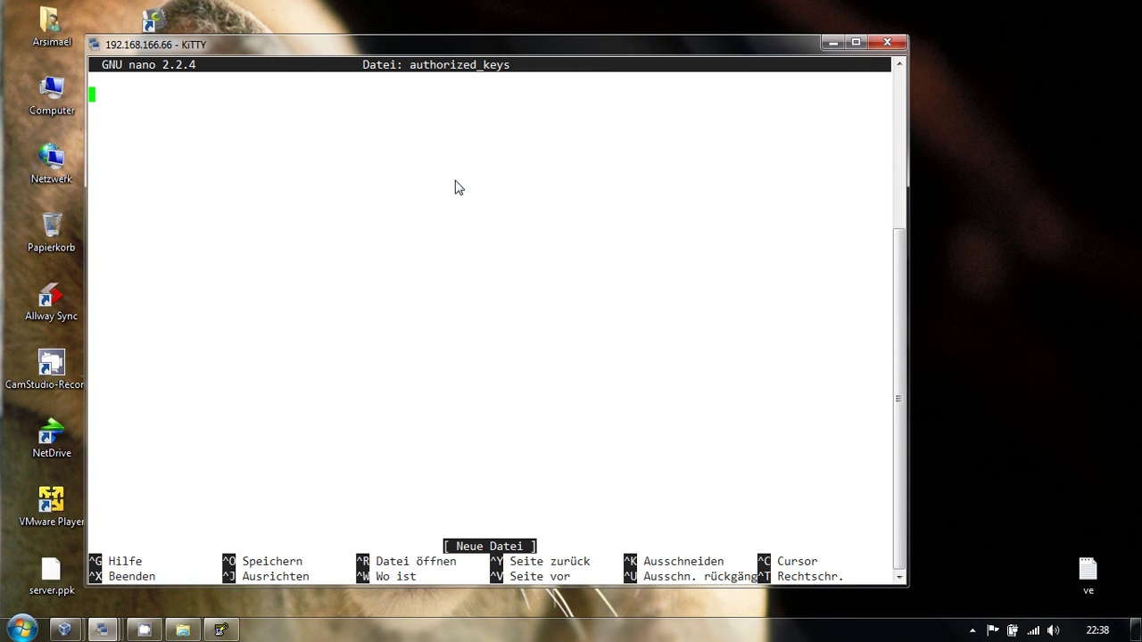
- Copy the public key from PuTTYgen and paste it into authorized_keys in nano
click(220, 630)
drag(616, 135, 938, 108)
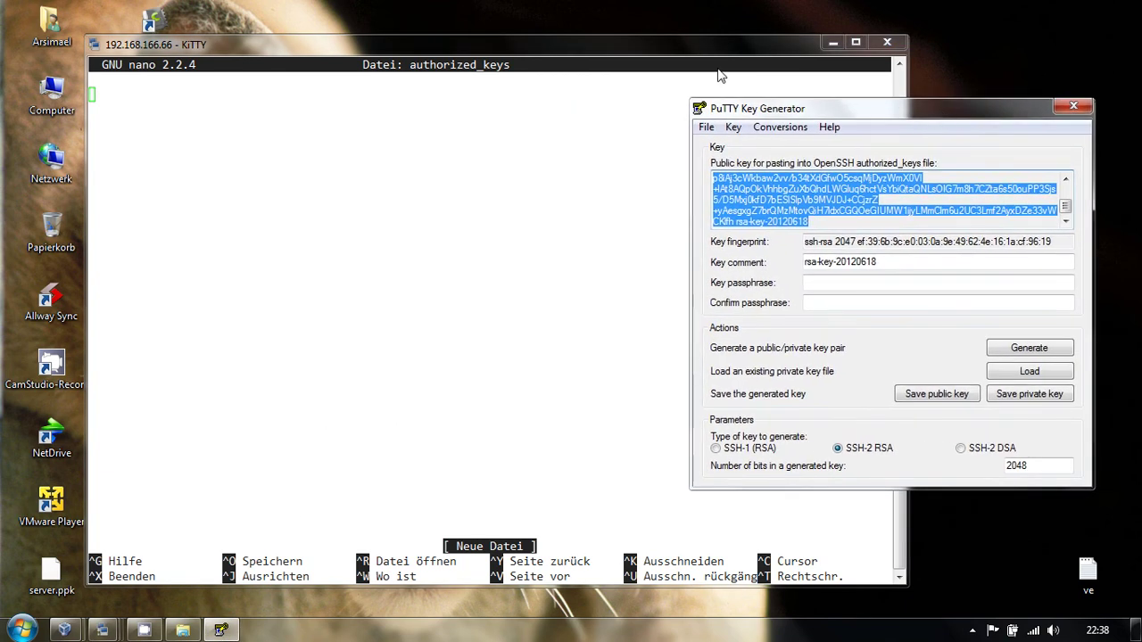
drag(620, 40, 549, 30)
click(993, 169)
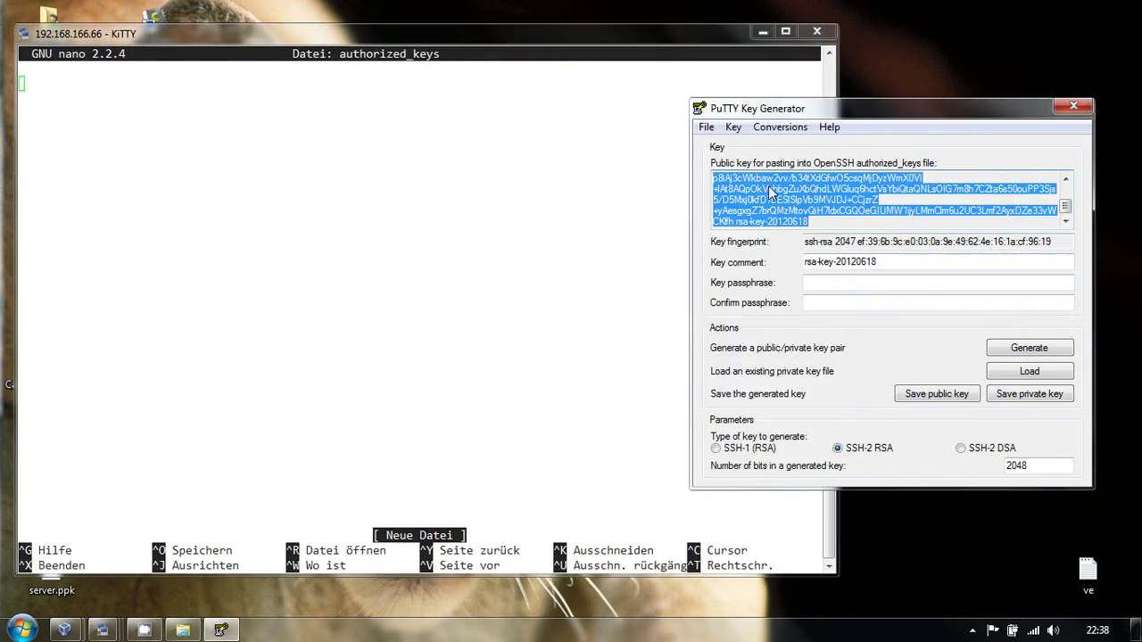
right_click(767, 189)
click(811, 242)
click(406, 39)
right_click(275, 176)
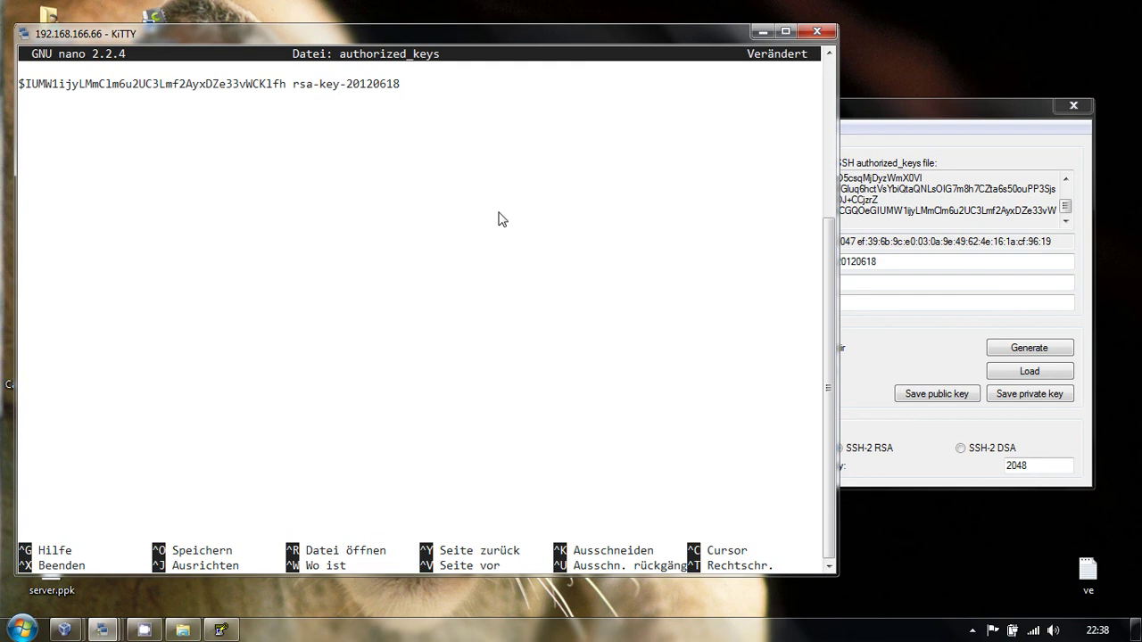
- Check the pasted key line, save authorized_keys and exit nano
key(Return)
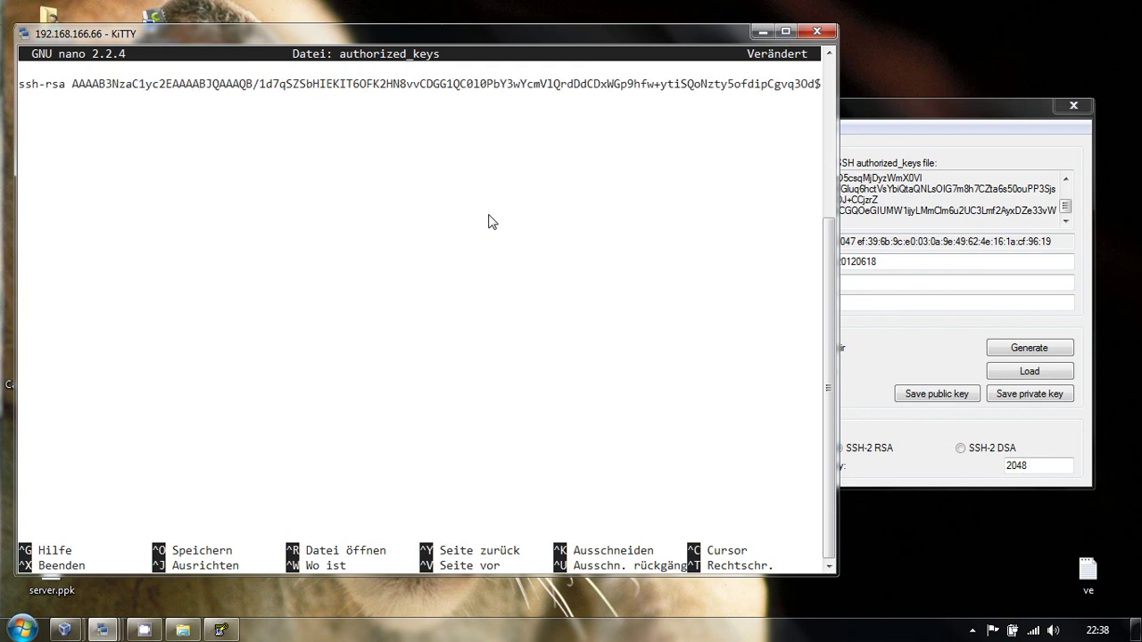
key(BackSpace)
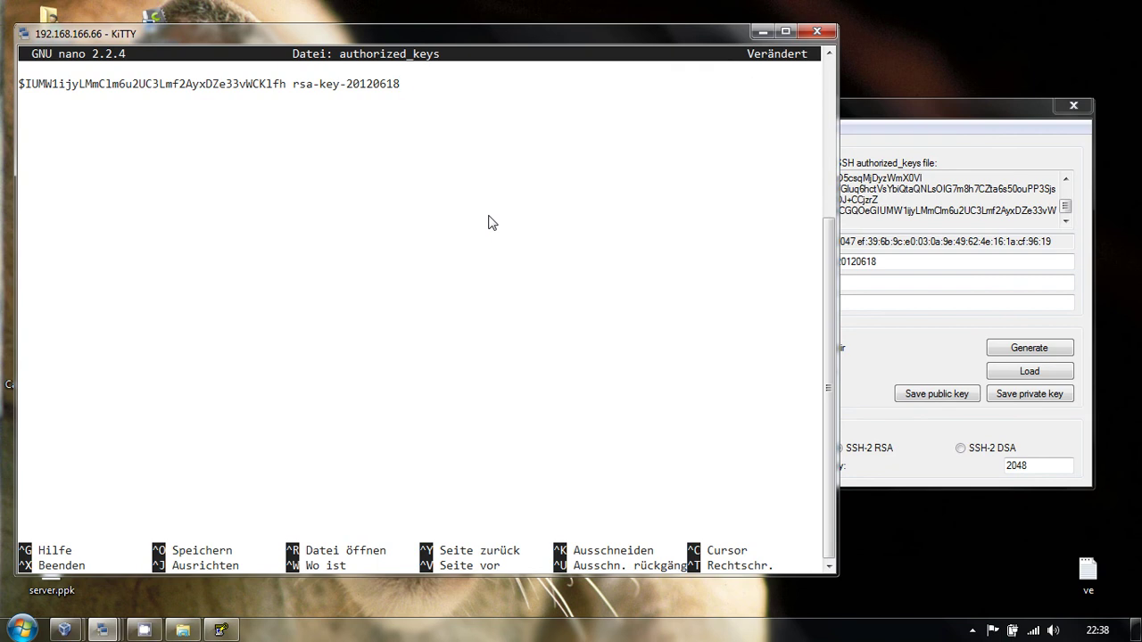
key(ctrl+o)
key(Return)
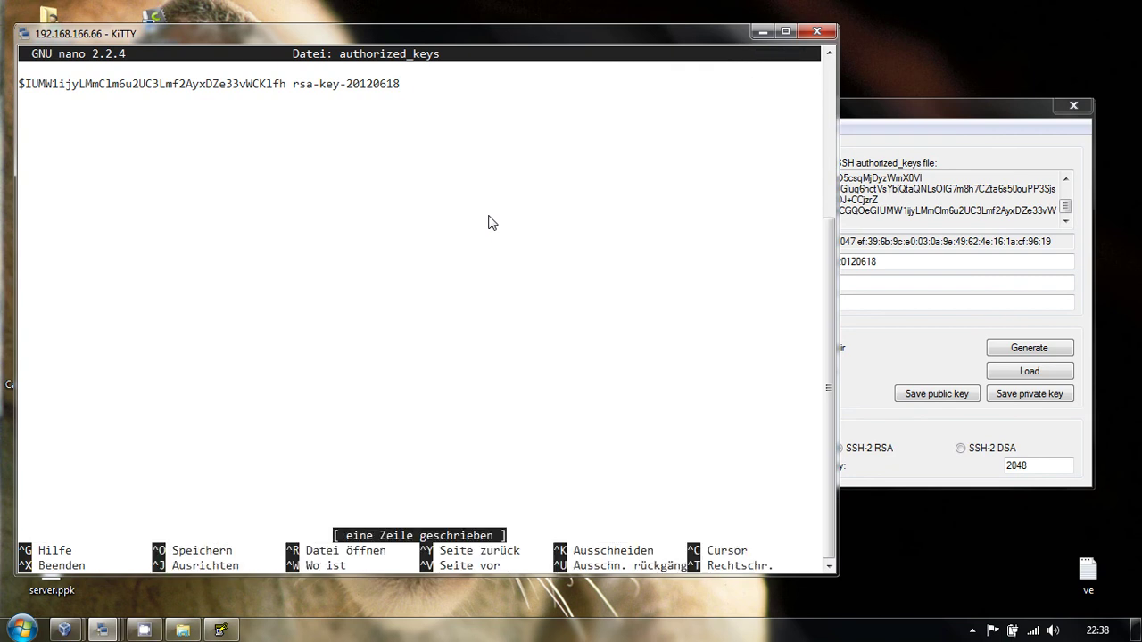
key(ctrl+x)
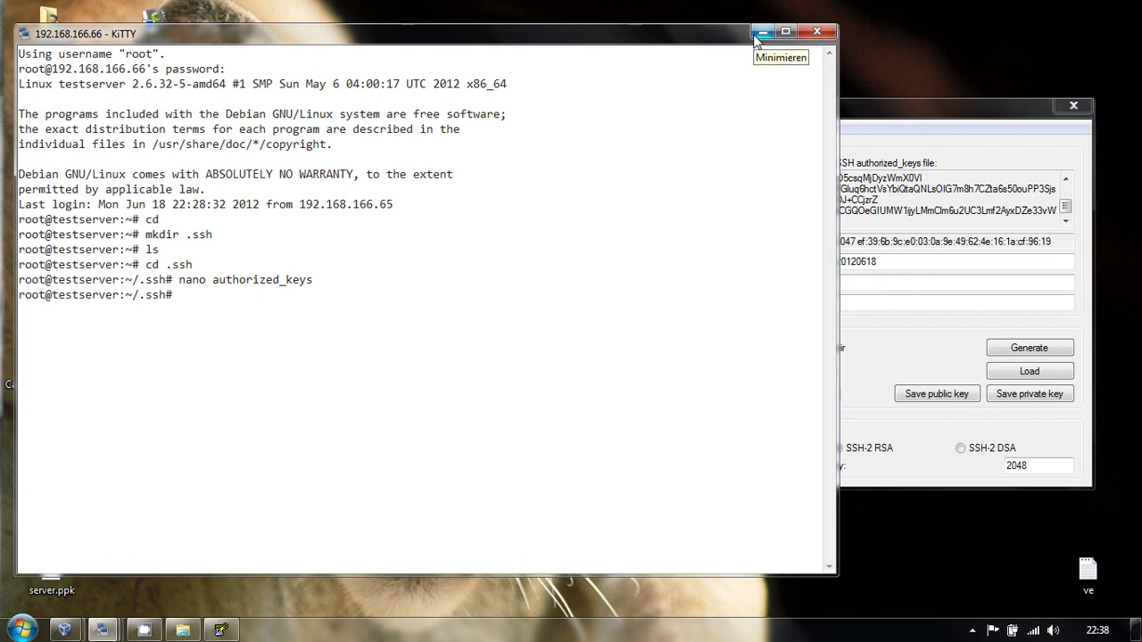
- Close PuTTYgen, place server.ppk beside NetDrive, and start a new KiTTY configuration
click(761, 34)
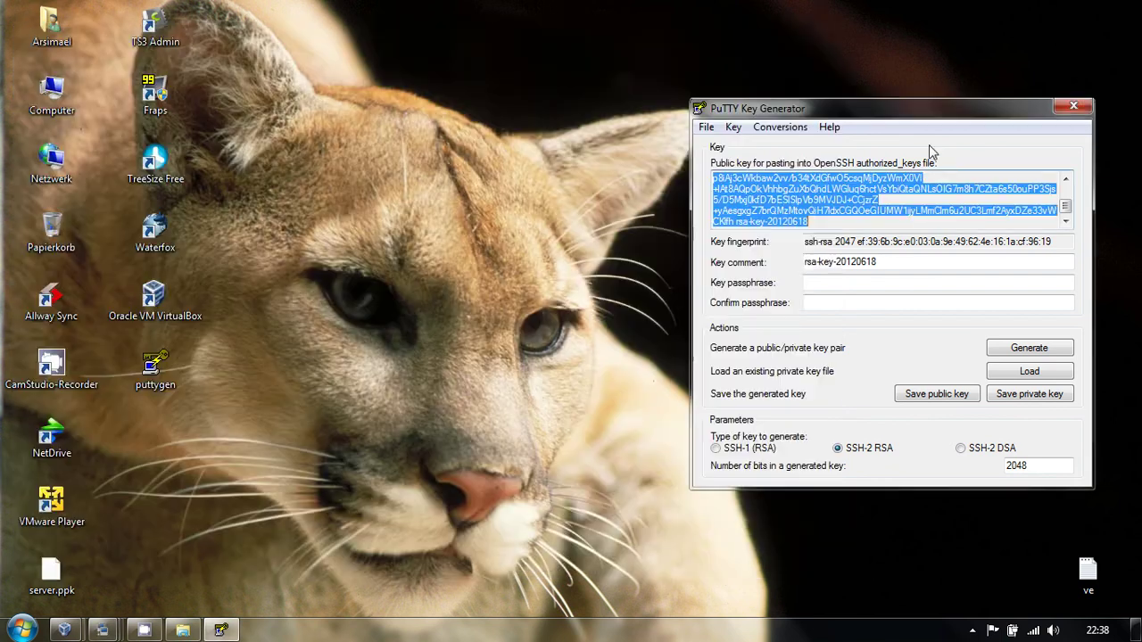
click(1074, 107)
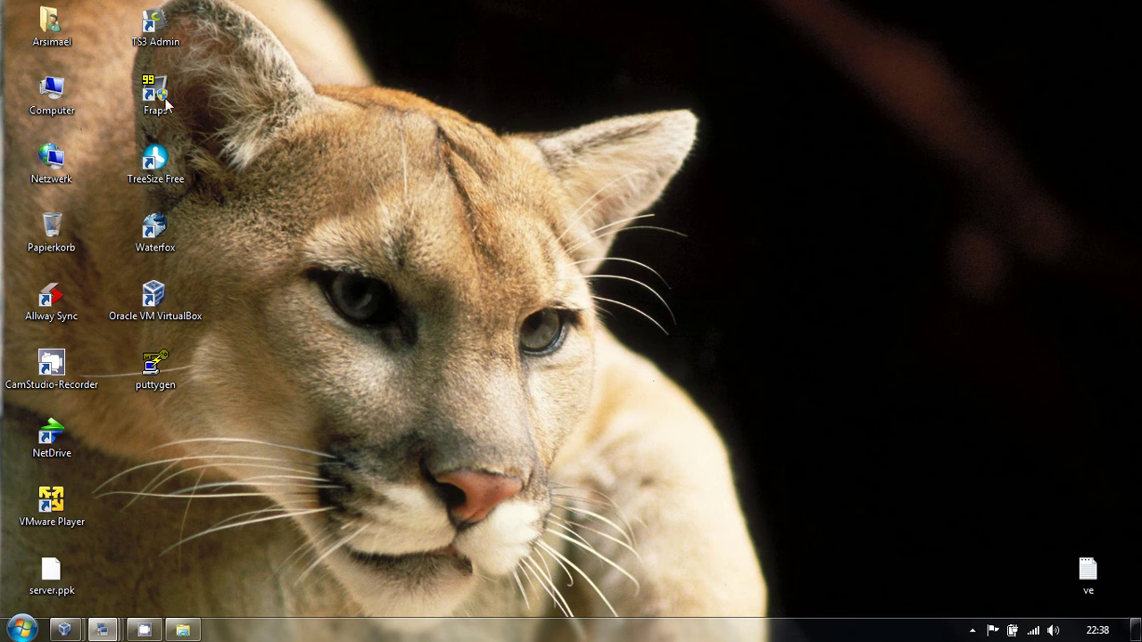
drag(50, 575, 155, 437)
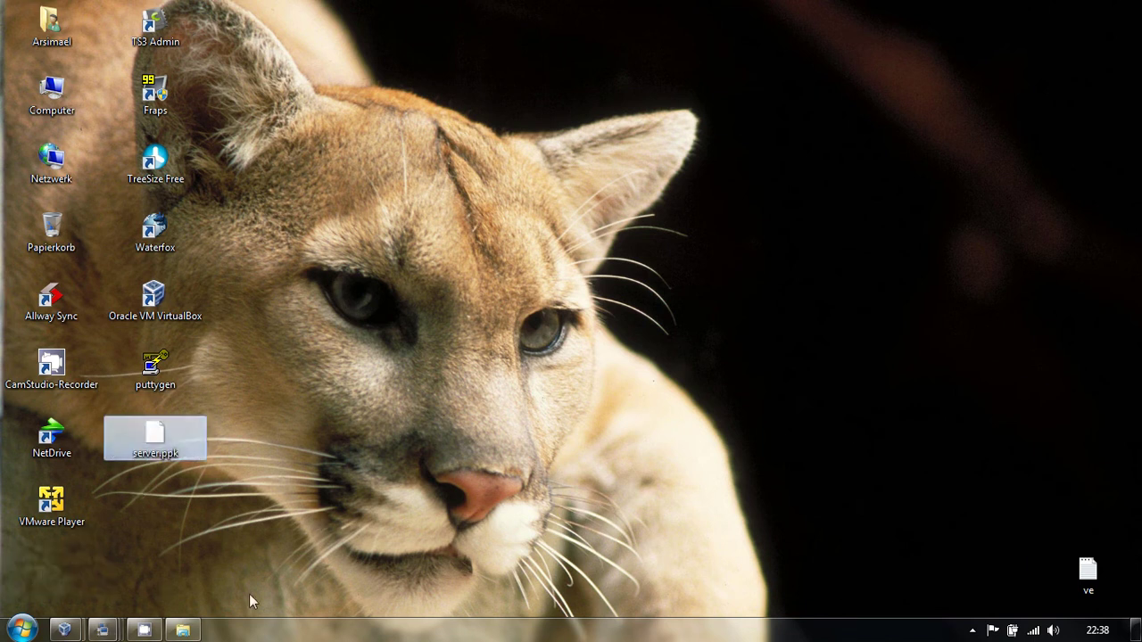
right_click(107, 633)
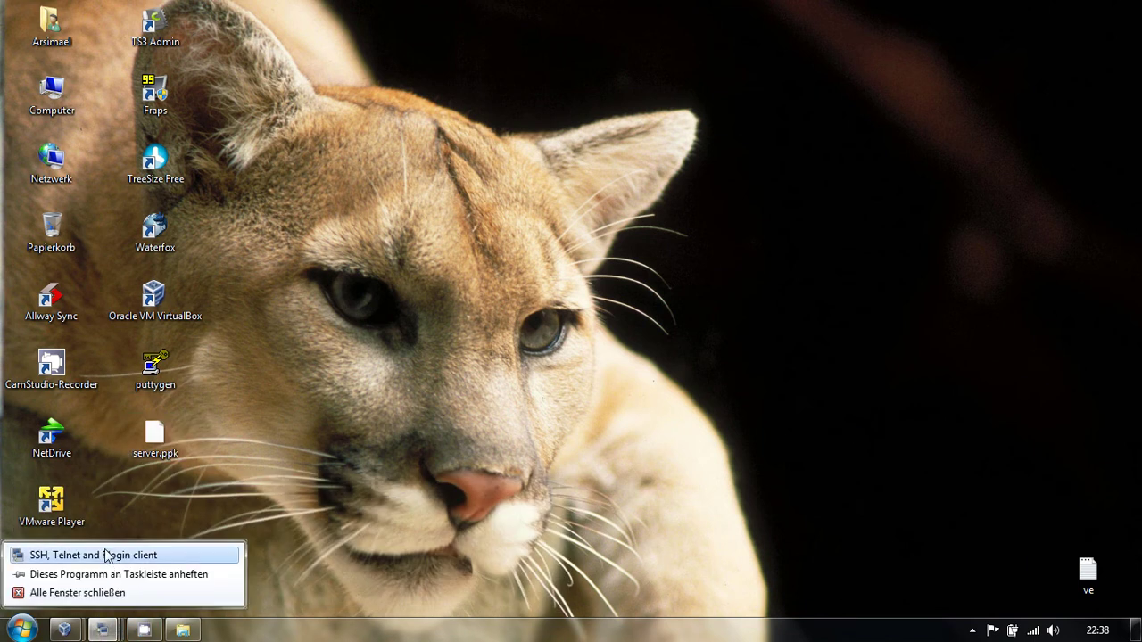
click(111, 553)
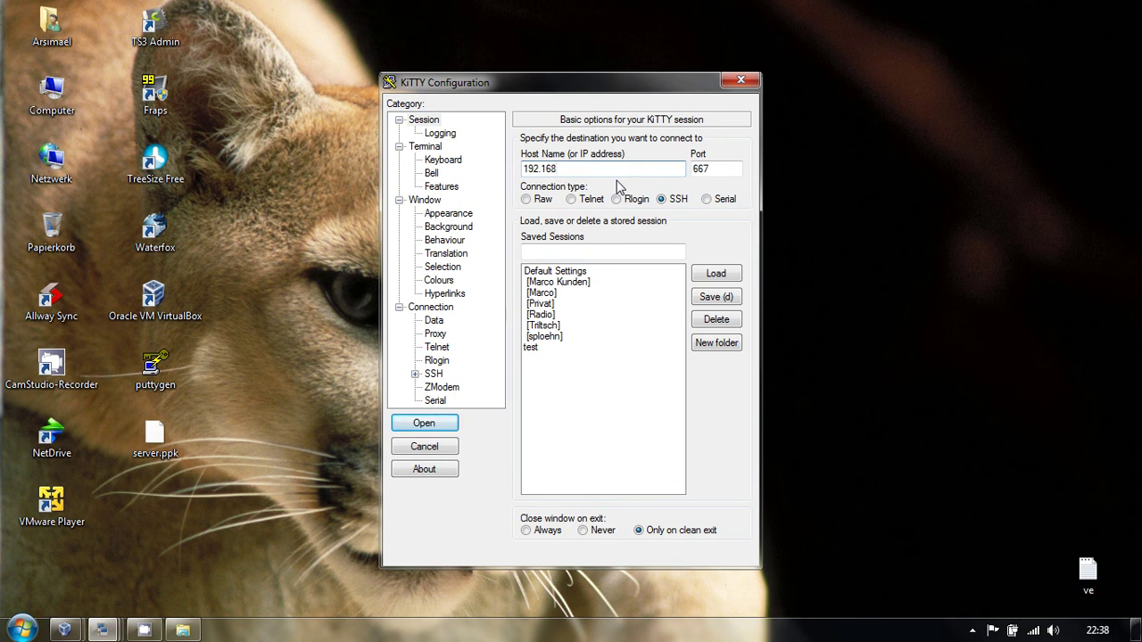
- Set host 192.168.166.66, port 122 and auto-login username root for the new session
text(166.66)
key(Tab)
text(1)
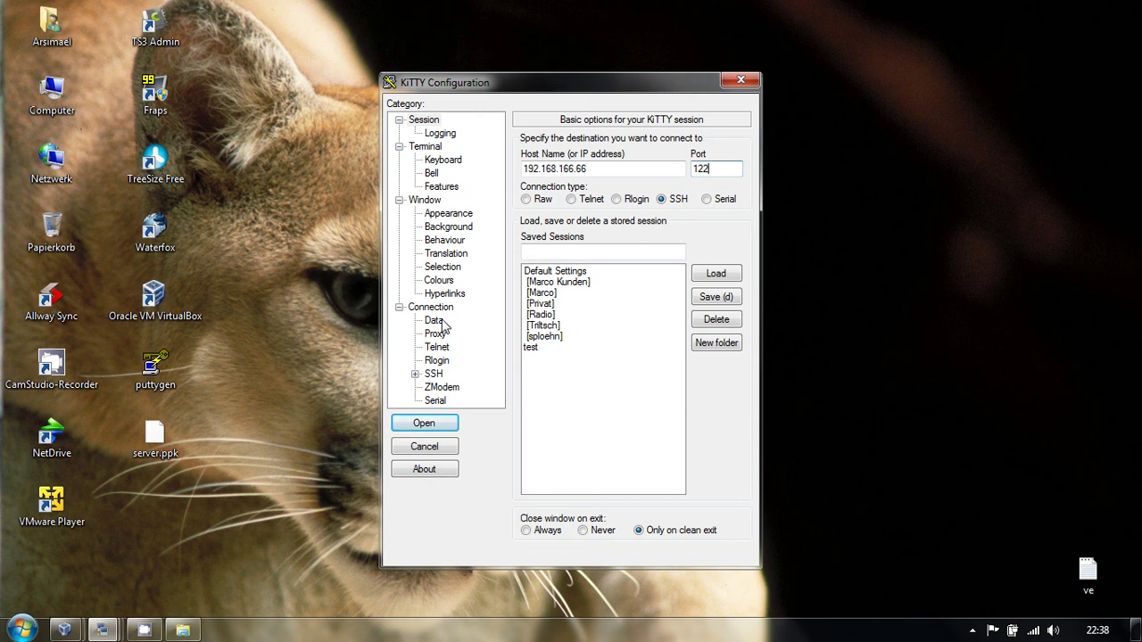
click(441, 323)
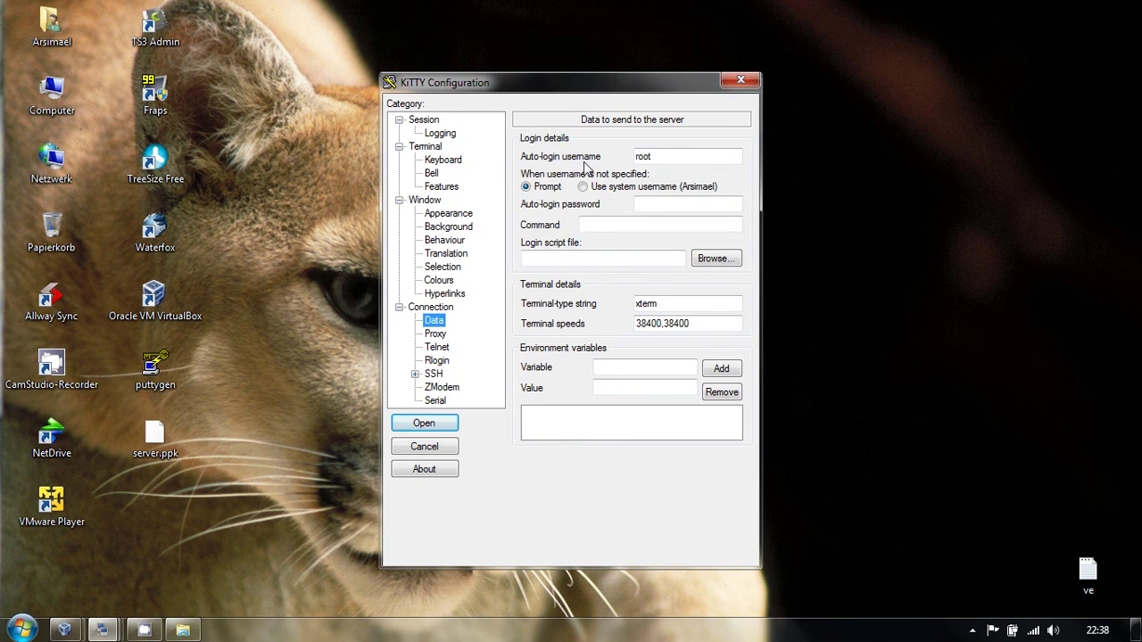
key(Tab)
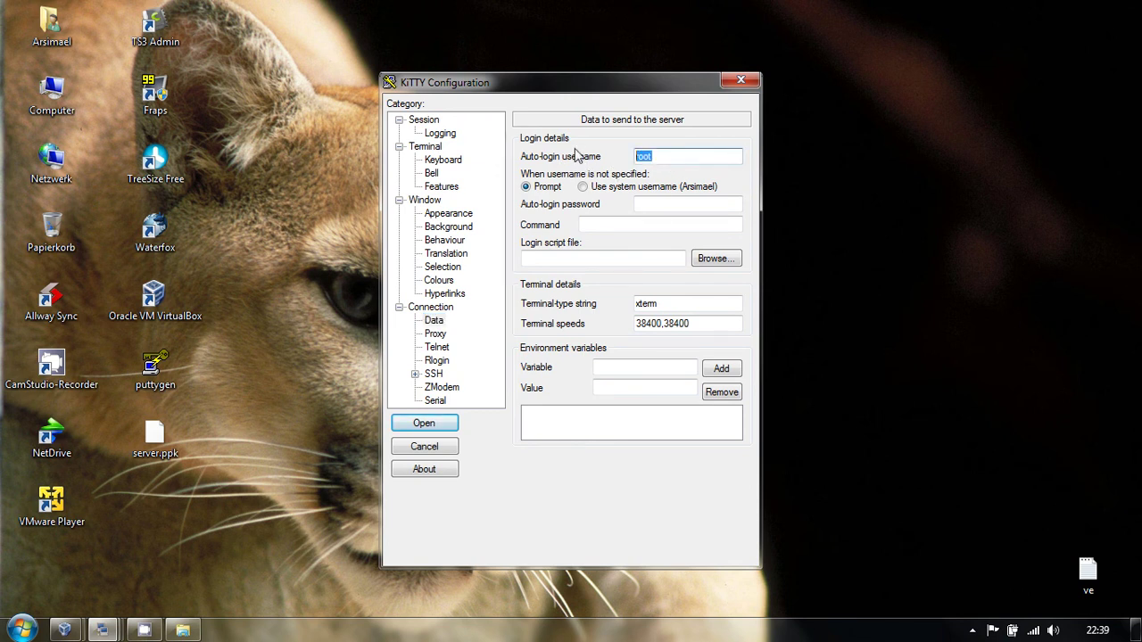
text(root)
click(415, 374)
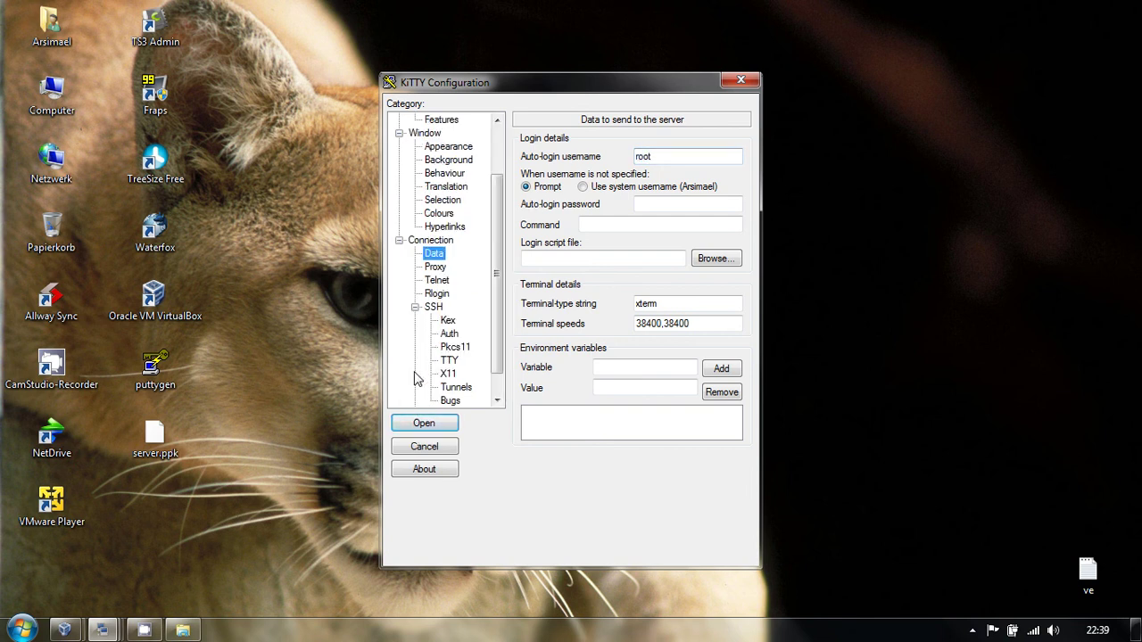
- Choose D:\Eigene Dateien\Desktop\server.ppk as the SSH authentication private key
click(449, 336)
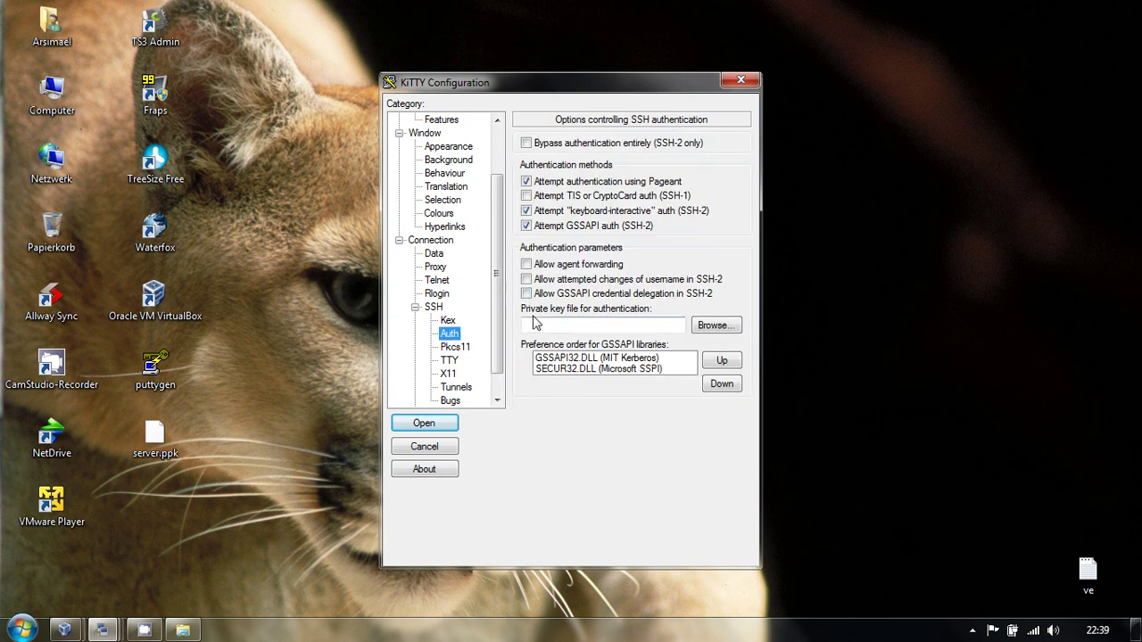
click(712, 329)
scroll(612, 312, down, 1)
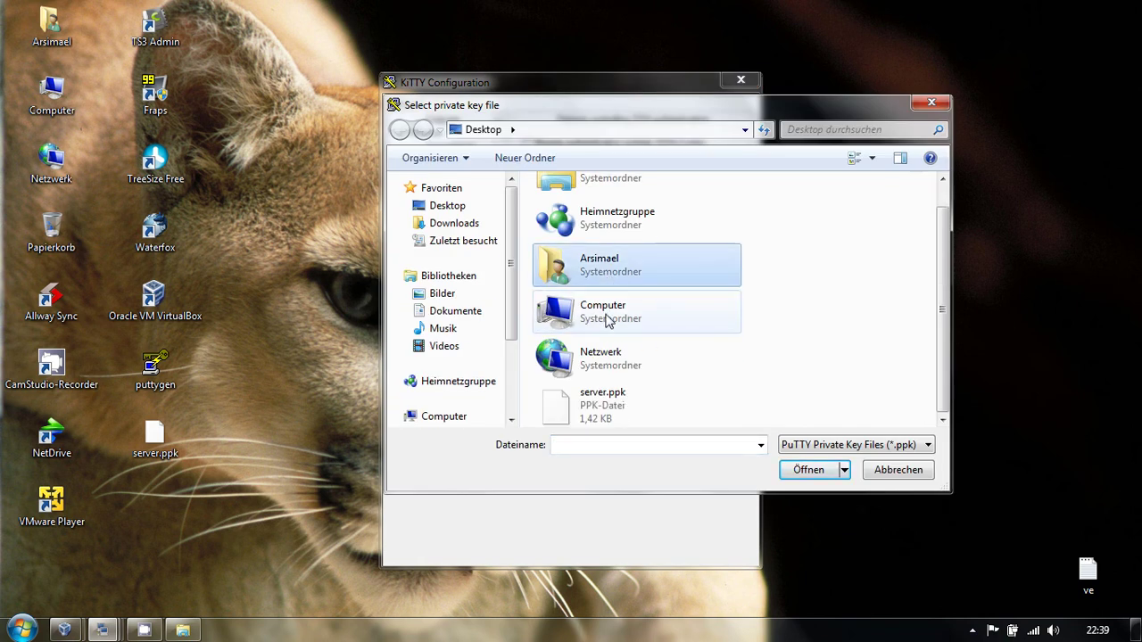
click(612, 418)
click(807, 470)
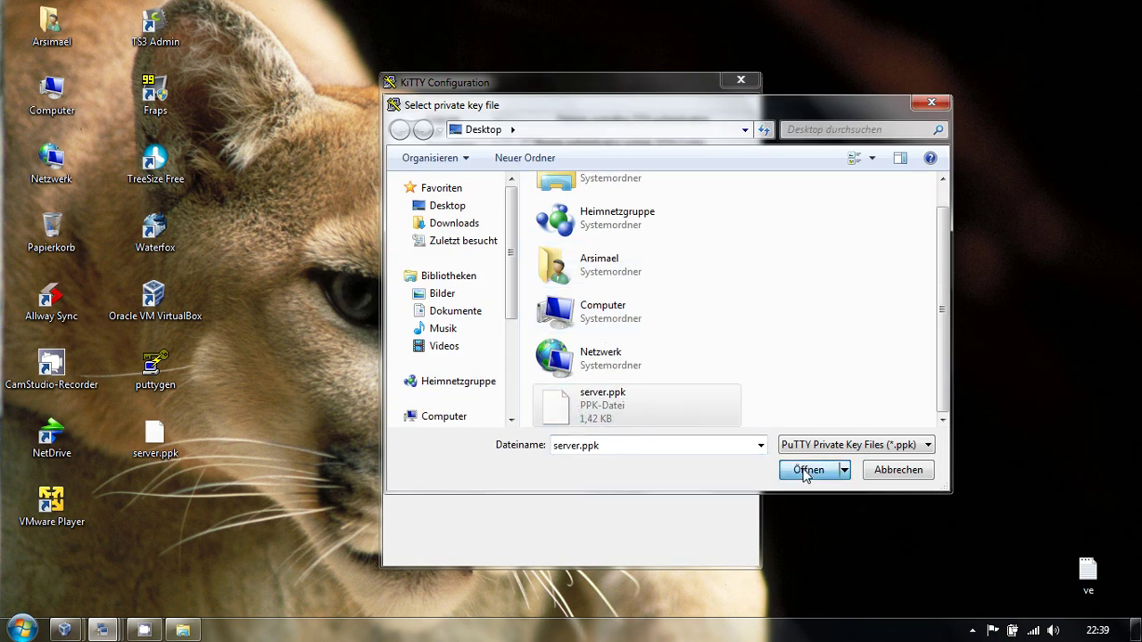
scroll(494, 256, up, 2)
- Save the configuration as session meinserver and load it
click(424, 119)
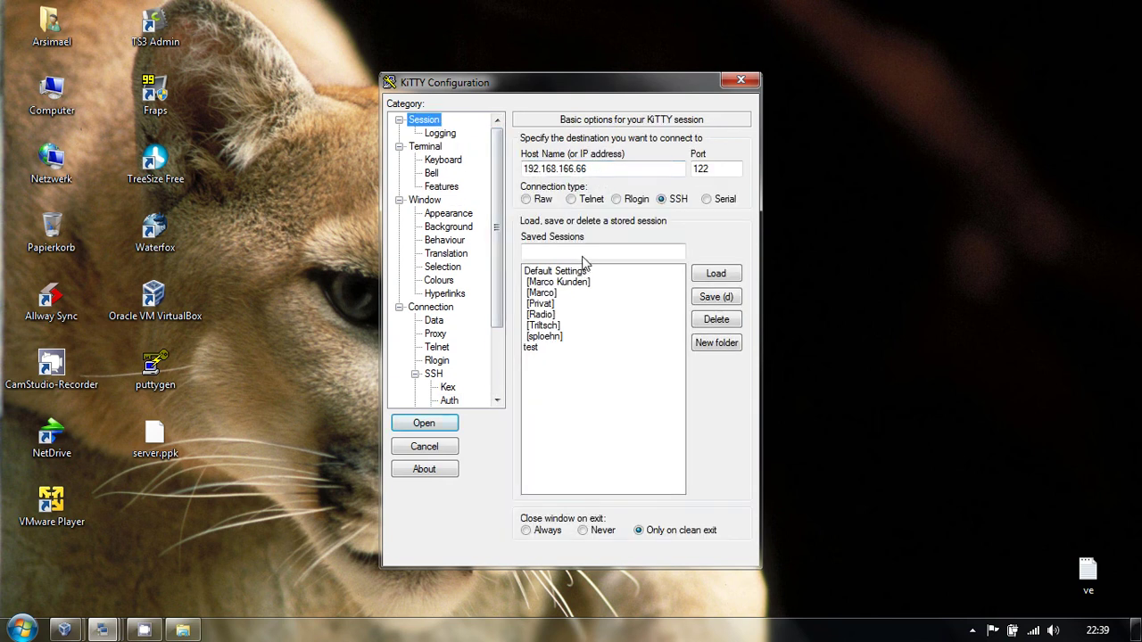
click(582, 257)
text(testde)
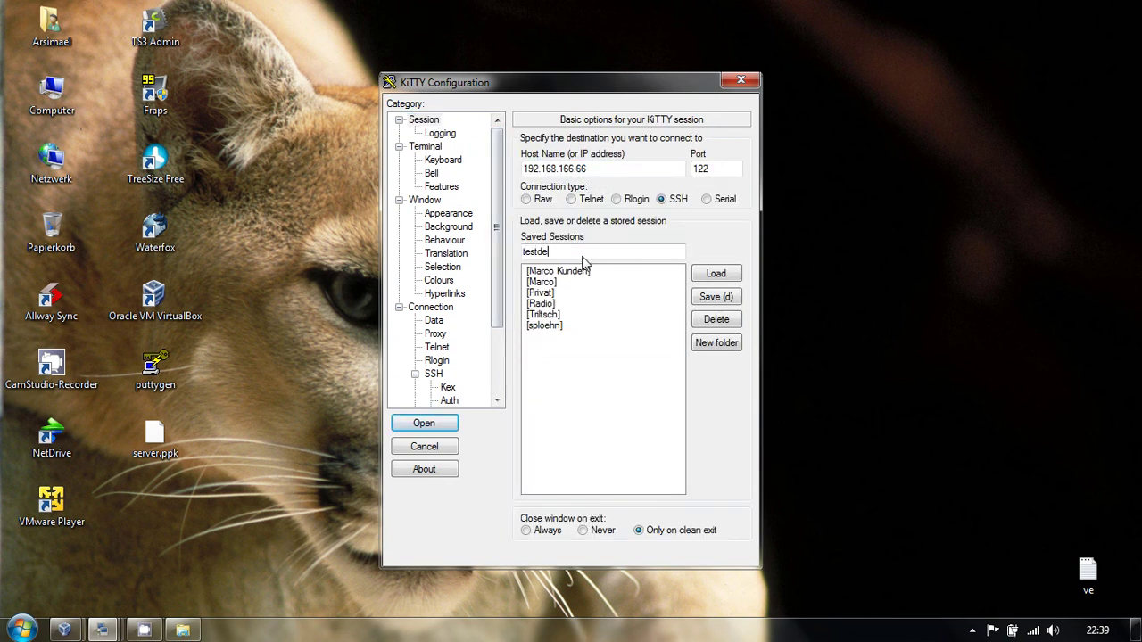
key(BackSpace)
key(BackSpace)
key(BackSpace)
text(meinserv)
click(715, 296)
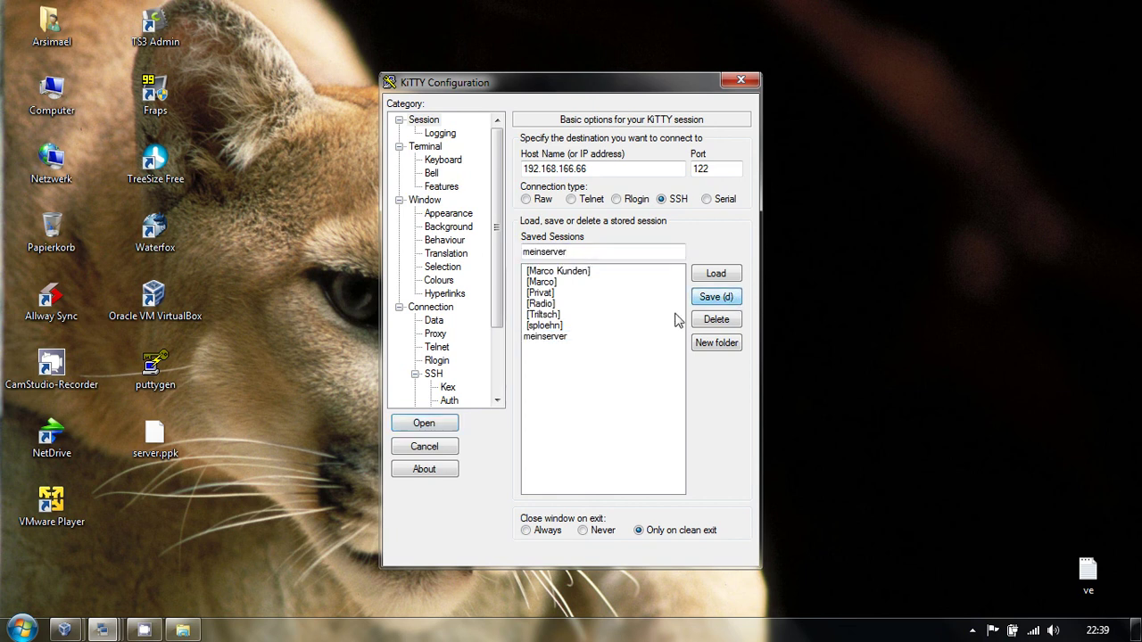
click(563, 338)
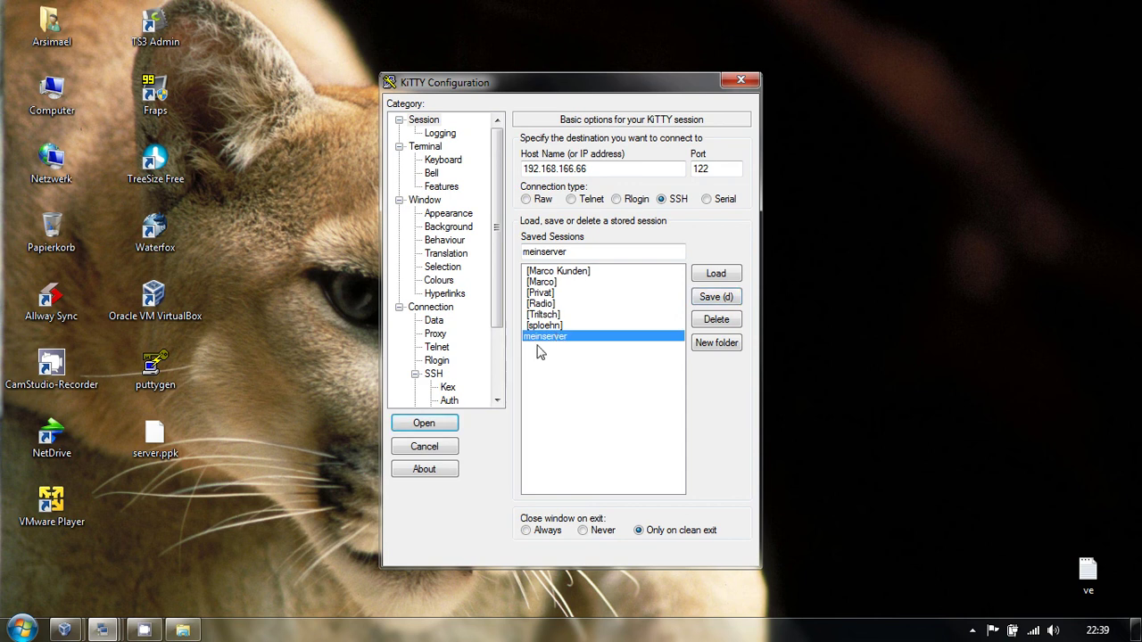
click(717, 278)
- Open meinserver, log in by public key, and recall nano /etc/ssh/sshd_config
click(442, 423)
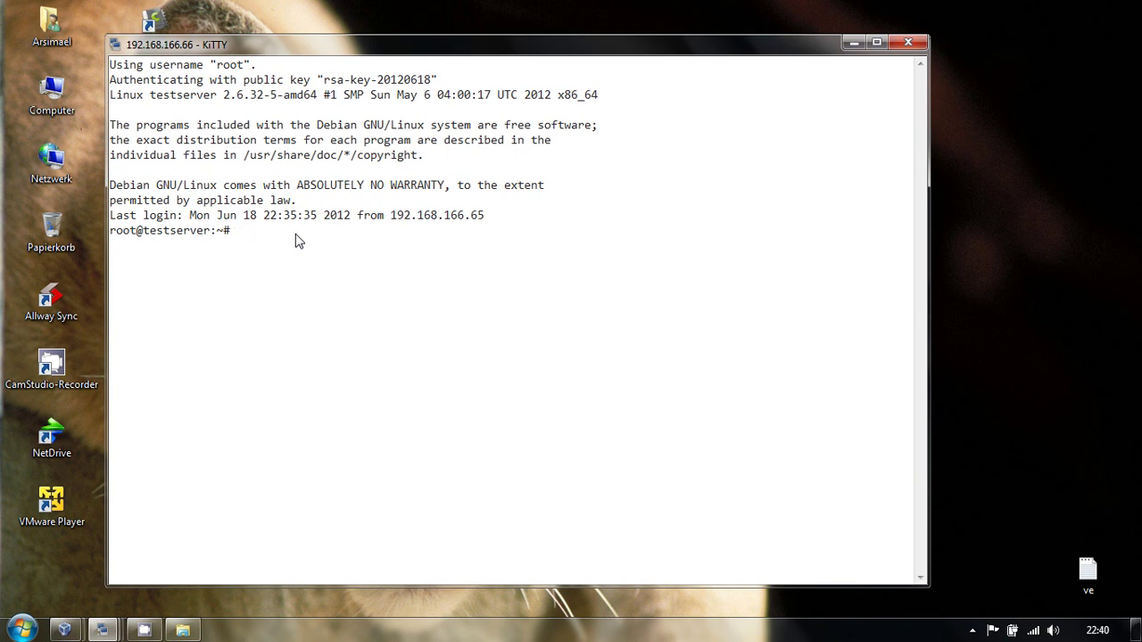
right_click(299, 241)
key(Up)
key(Up)
key(Up)
- Open /etc/ssh/sshd_config in nano and uncomment the PasswordAuthentication line
key(Down)
key(Down)
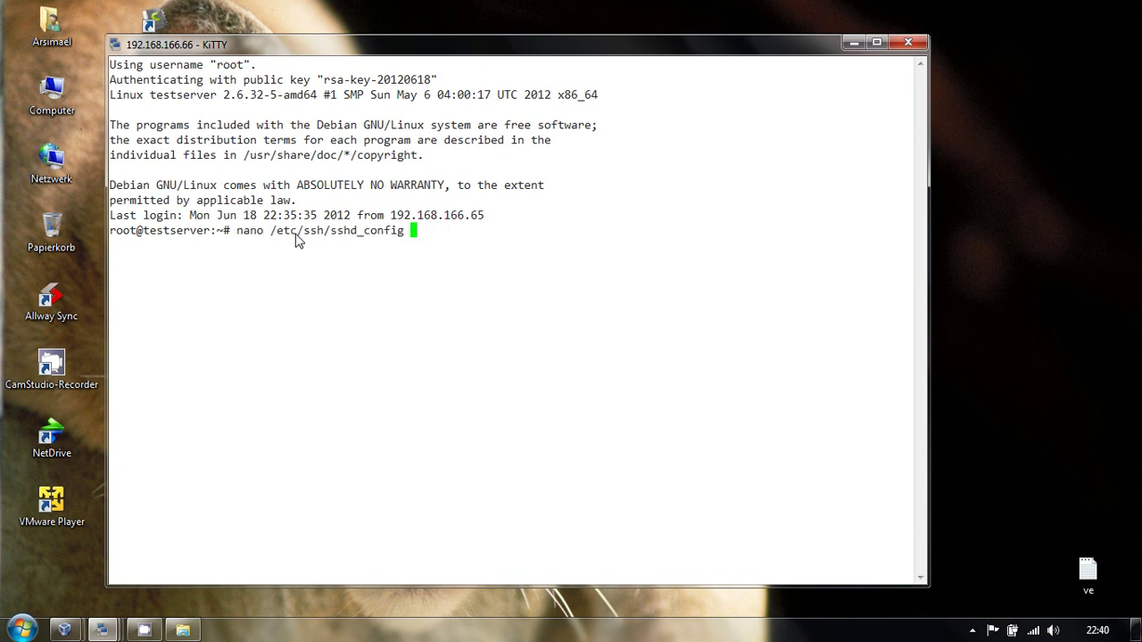
key(Return)
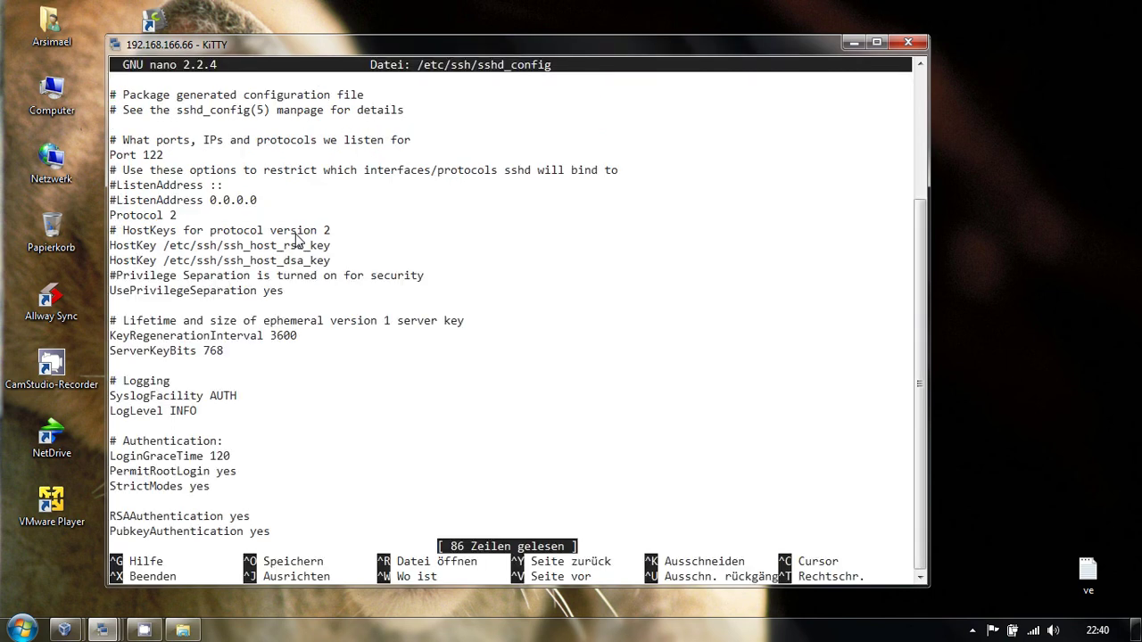
key(Down)
key(Down)
key(Down)
key(Down)
key(Down)
key(Down)
key(Down)
key(Down)
key(Down)
key(Down)
key(Down)
key(Down)
key(Down)
key(Down)
key(Down)
key(Down)
key(Down)
key(Down)
key(Down)
key(Down)
key(Down)
key(Down)
key(Down)
key(Down)
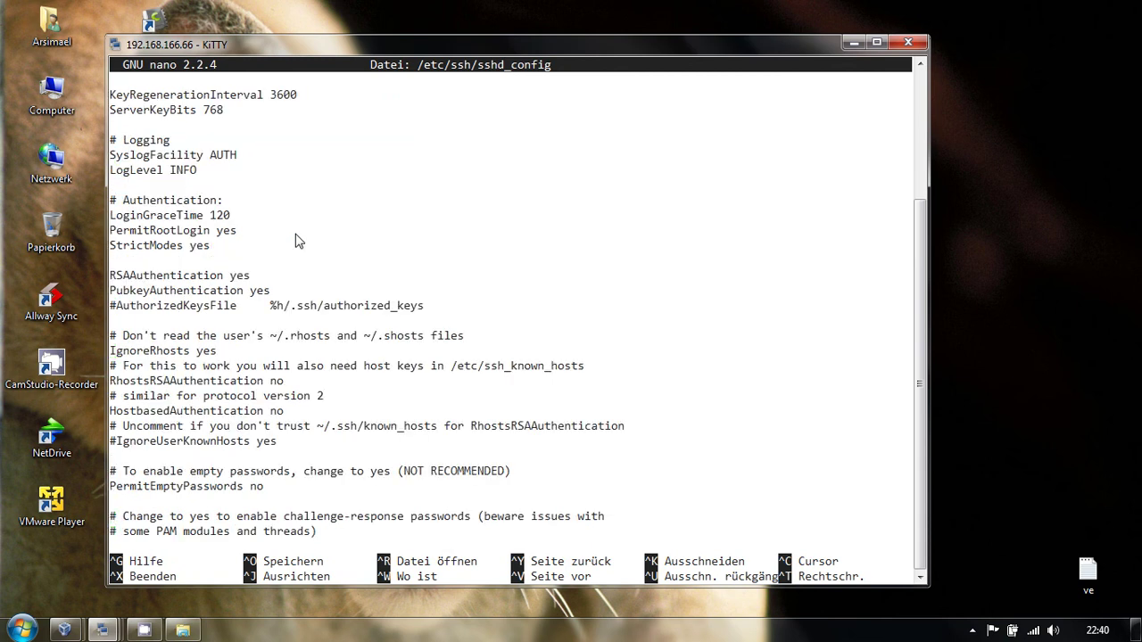
key(Down)
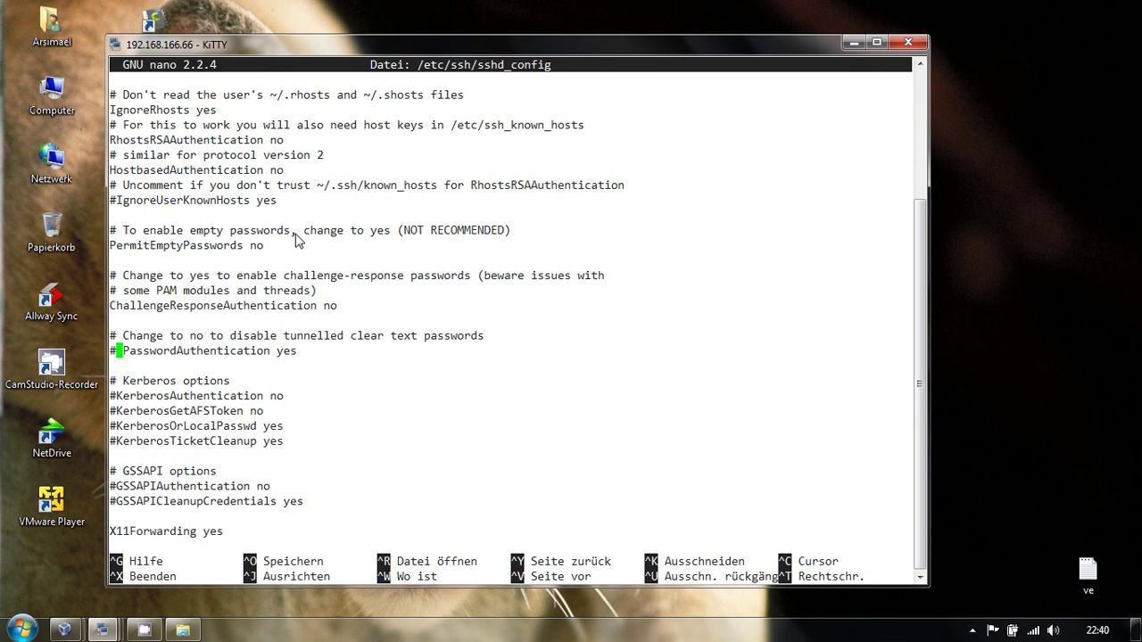
key(Left)
key(Left)
key(Right)
key(Delete)
key(BackSpace)
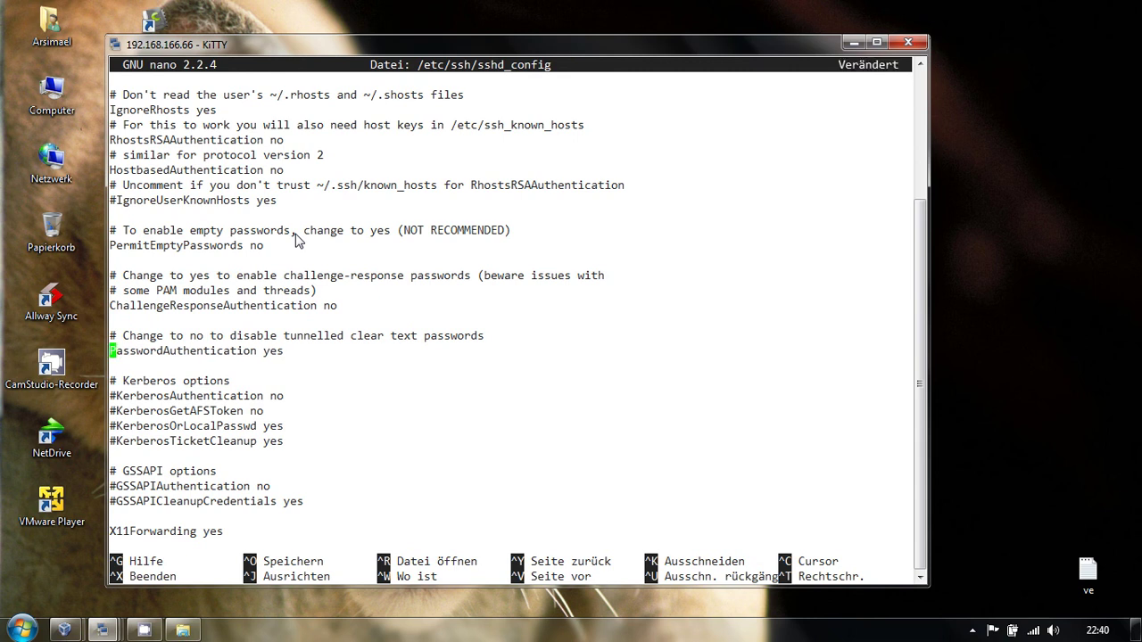
- Change PasswordAuthentication from yes to no, save the file and exit nano
key(End)
key(BackSpace)
key(BackSpace)
key(BackSpace)
text(no)
key(ctrl+o)
key(Return)
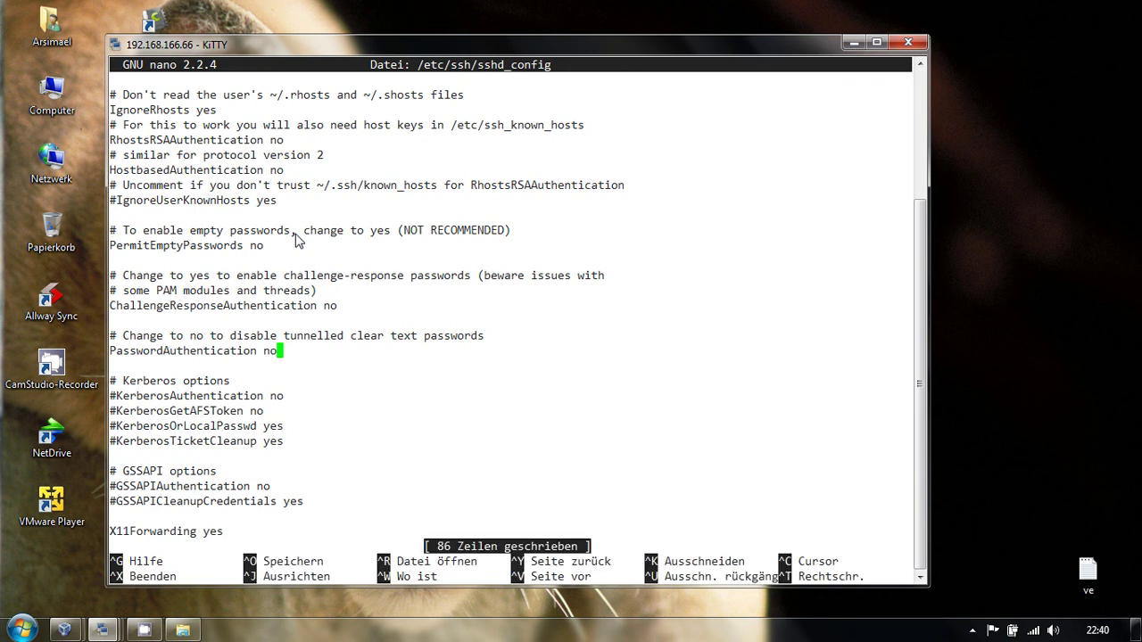
key(ctrl+x)
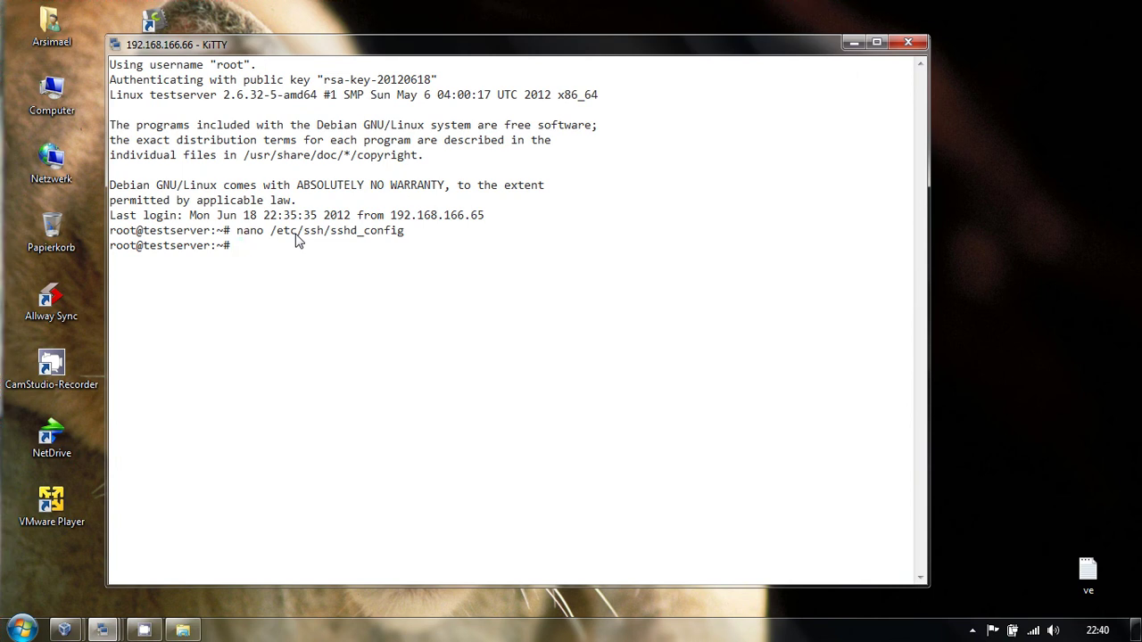
- Restart the SSH server with /etc/init.d/ssh restart to apply the change
key(Up)
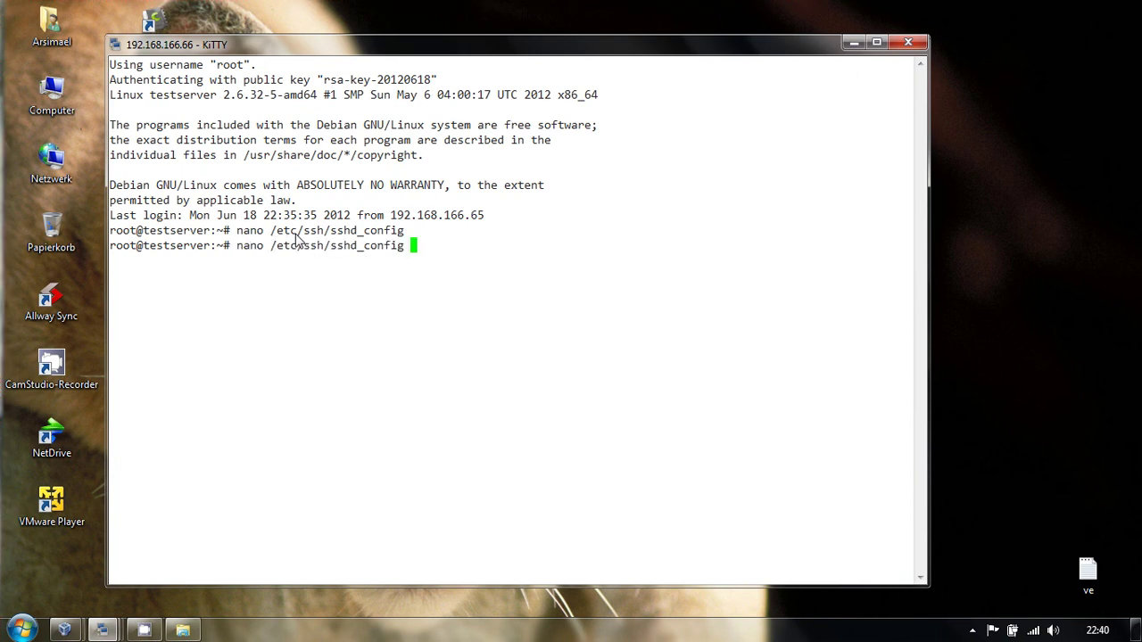
key(Up)
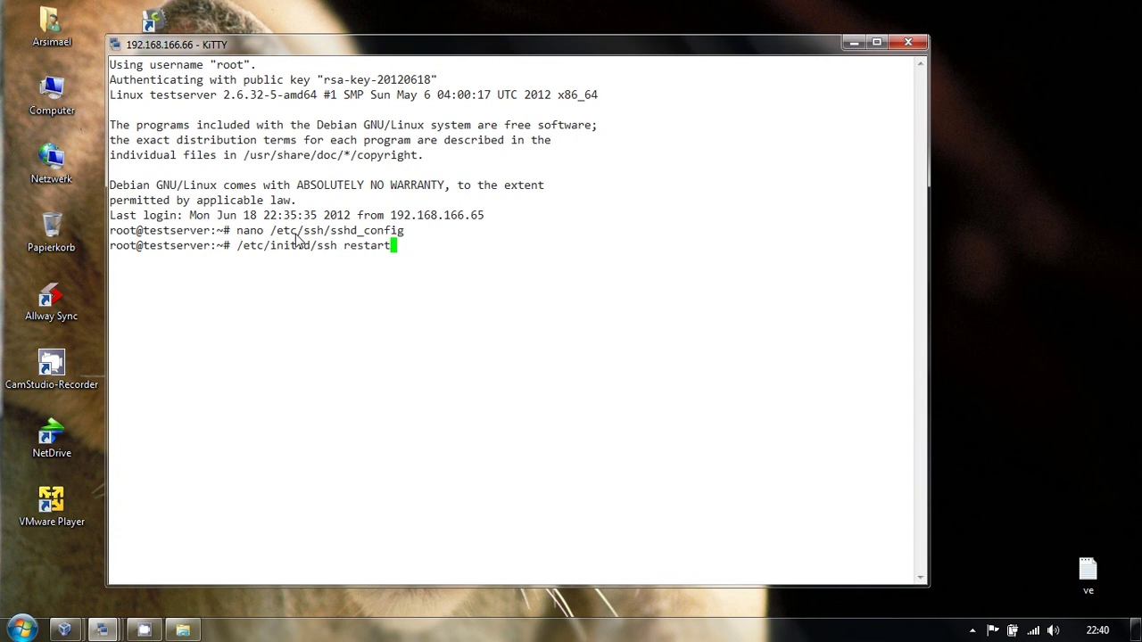
key(Return)
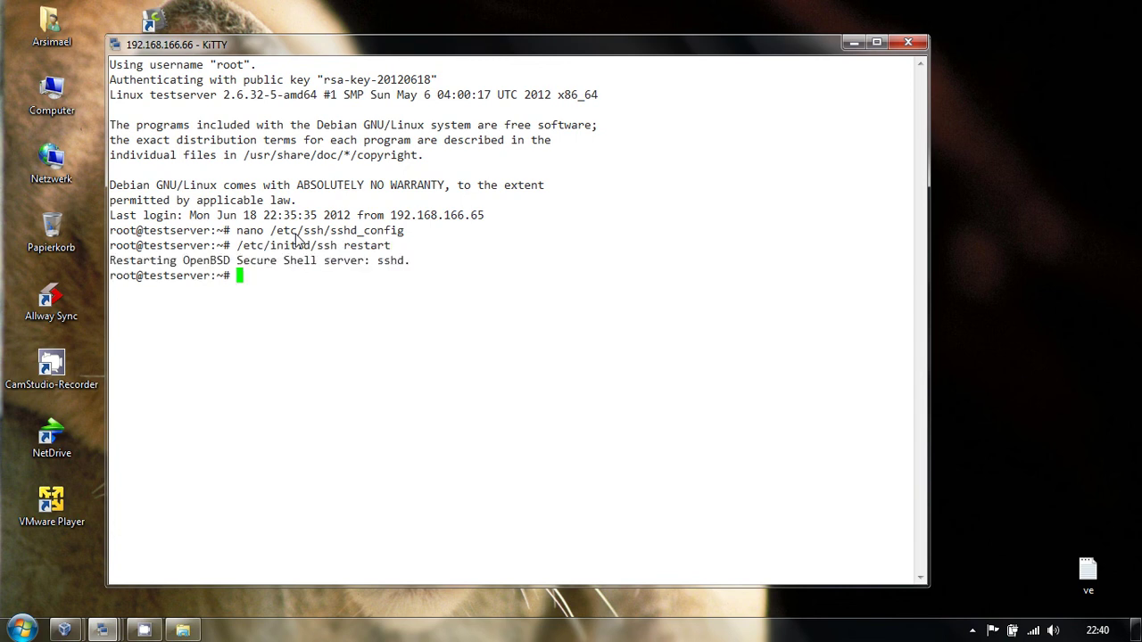
- Close all four open KiTTY session windows, confirming each with OK
click(909, 42)
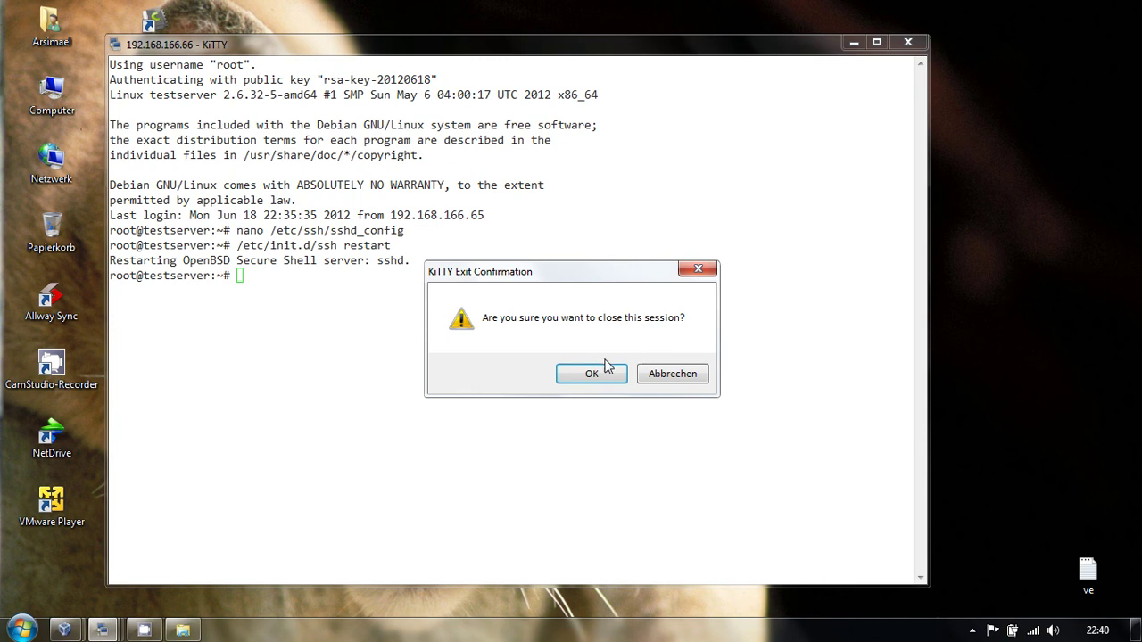
click(589, 373)
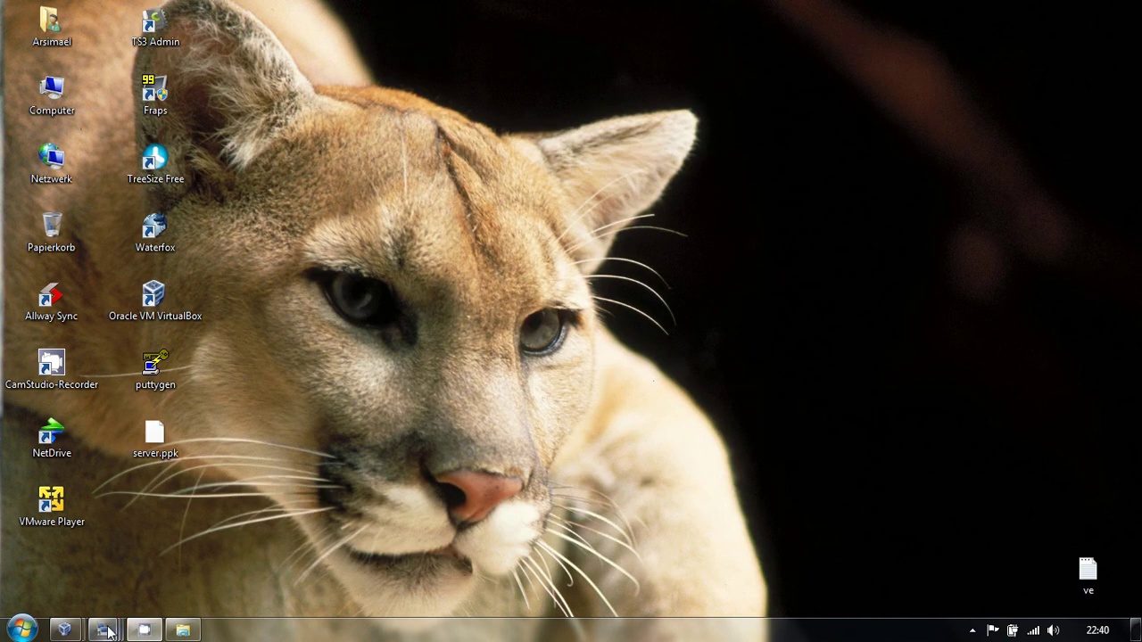
mouse_move(103, 630)
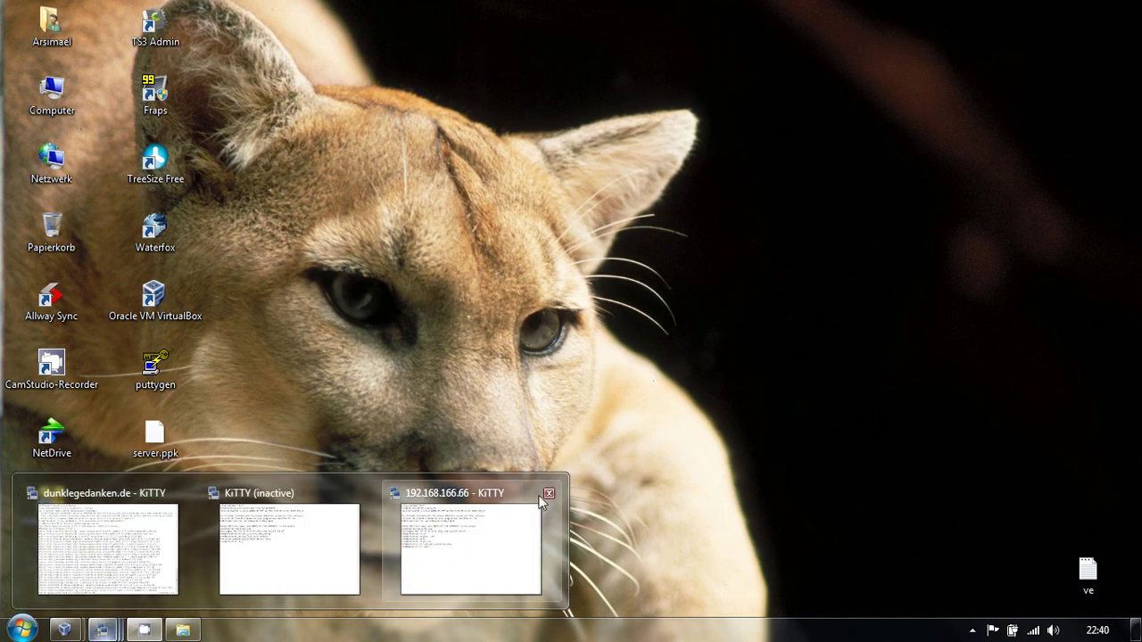
click(548, 492)
click(589, 372)
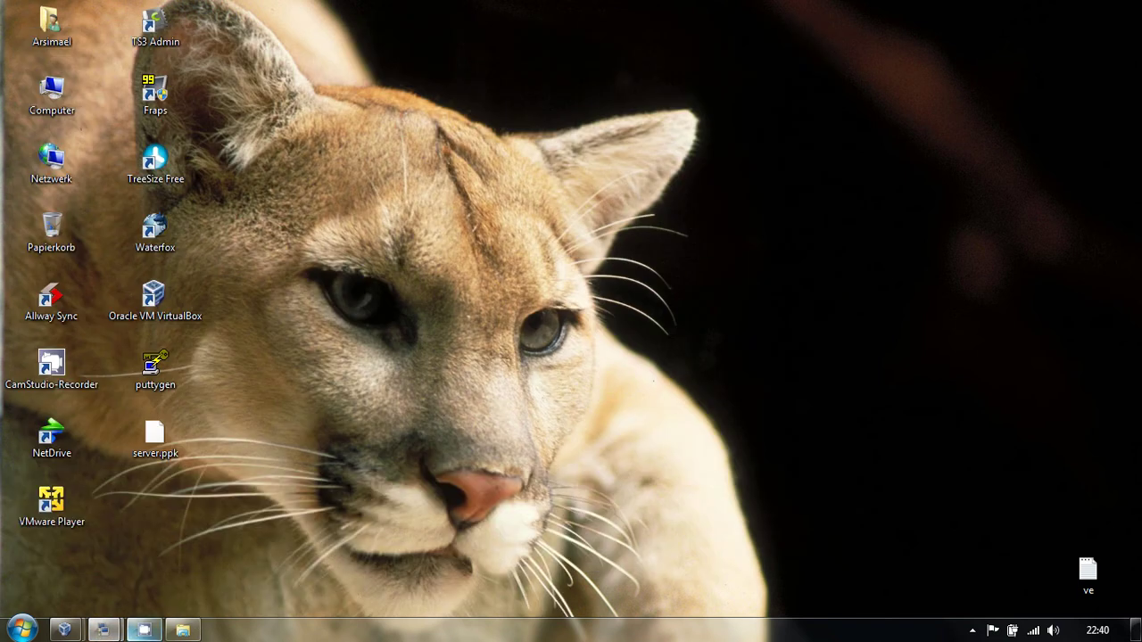
mouse_move(105, 630)
click(365, 493)
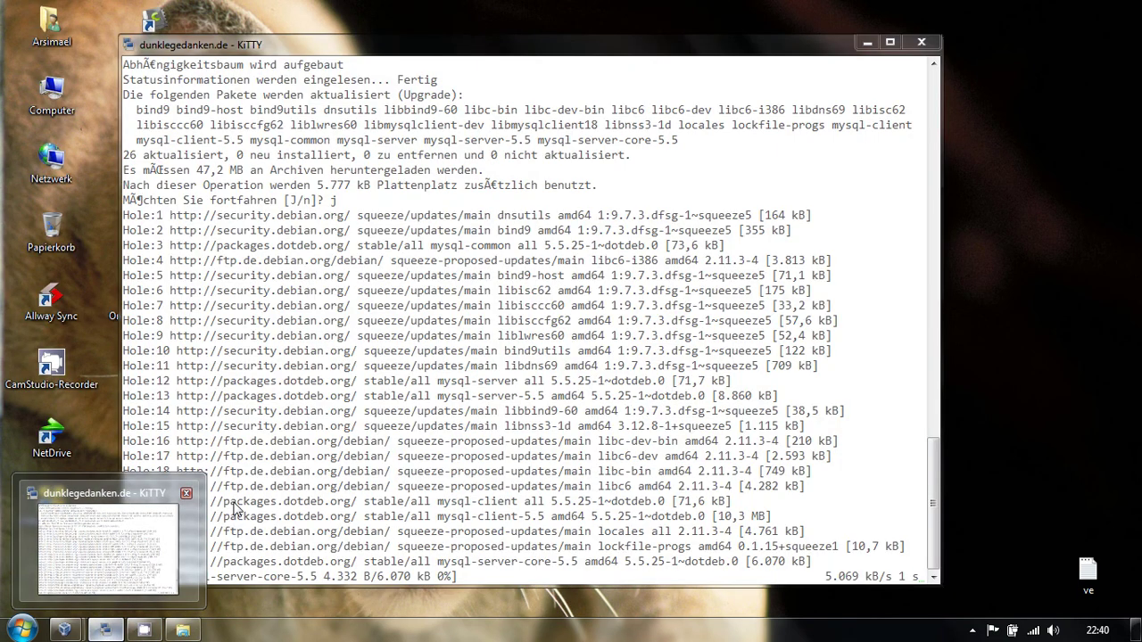
click(186, 494)
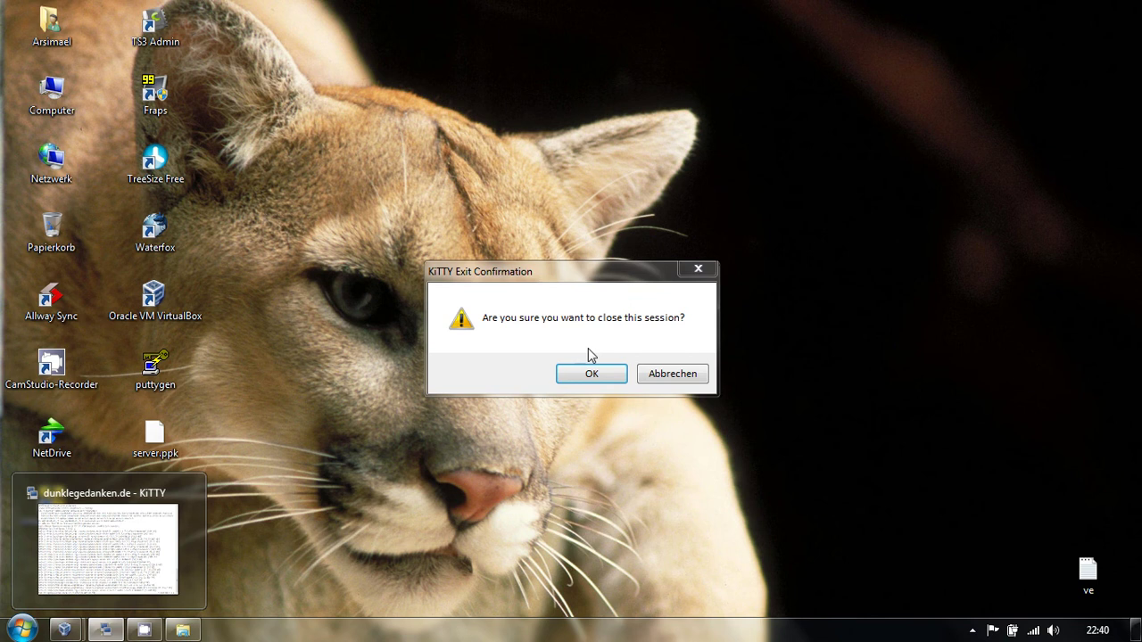
click(589, 372)
click(355, 18)
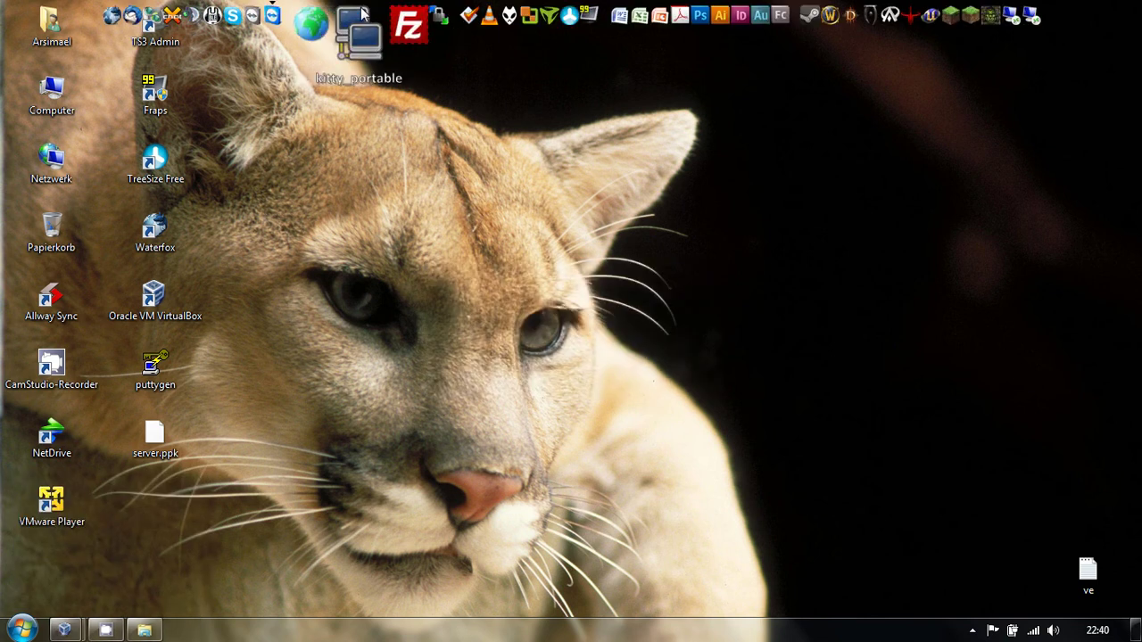
- Load the saved meinserver session and show its Connection > SSH > Auth options
click(540, 357)
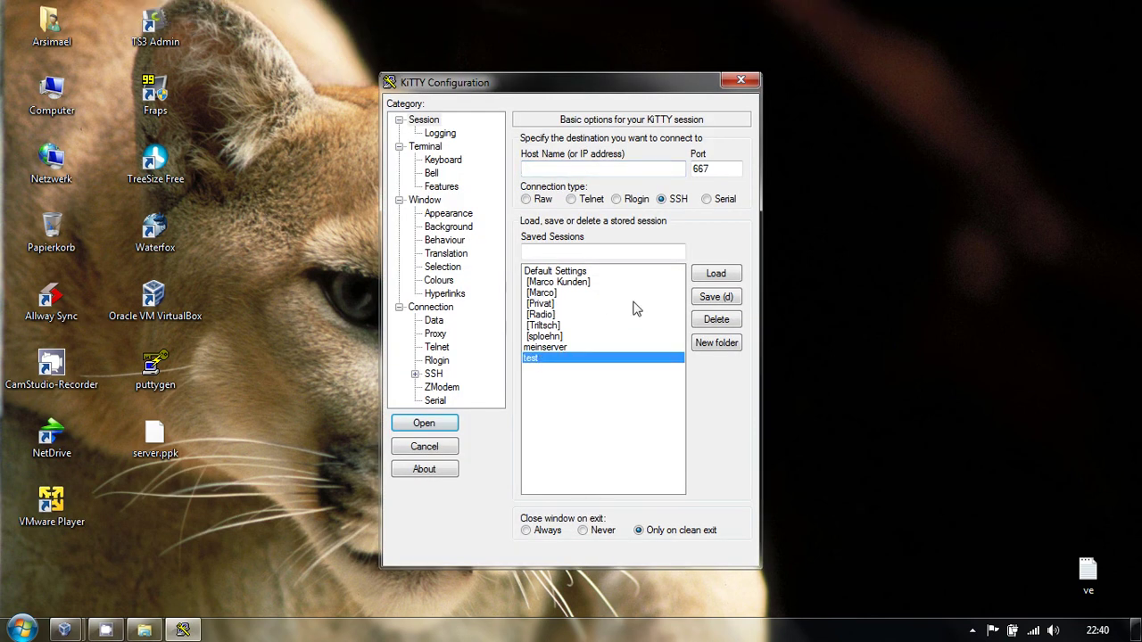
click(580, 347)
click(719, 277)
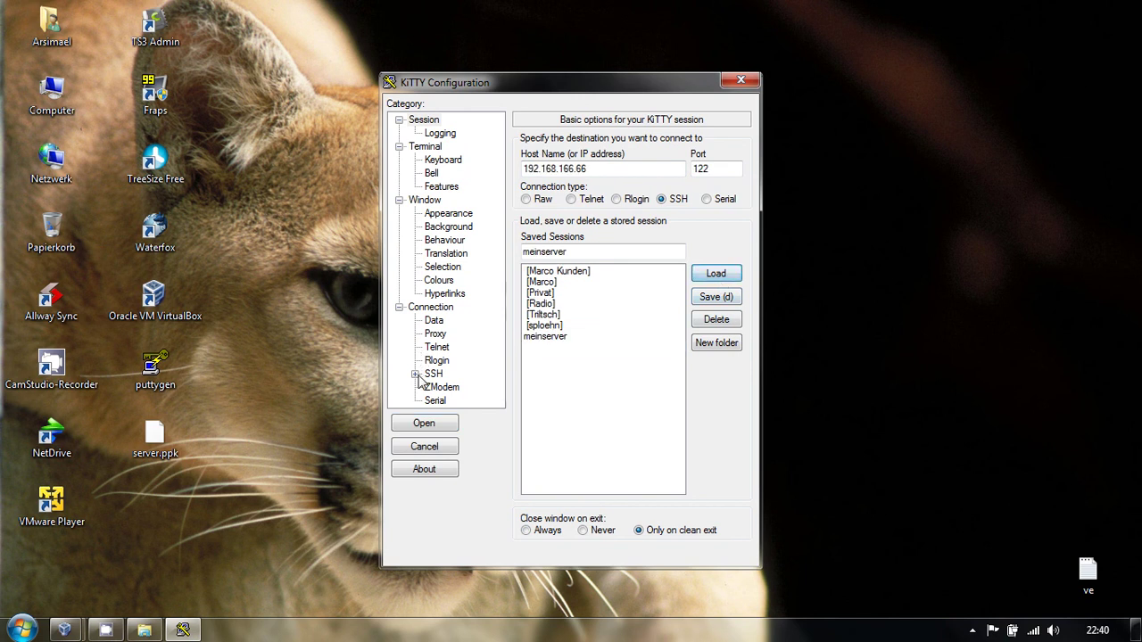
click(416, 374)
click(449, 335)
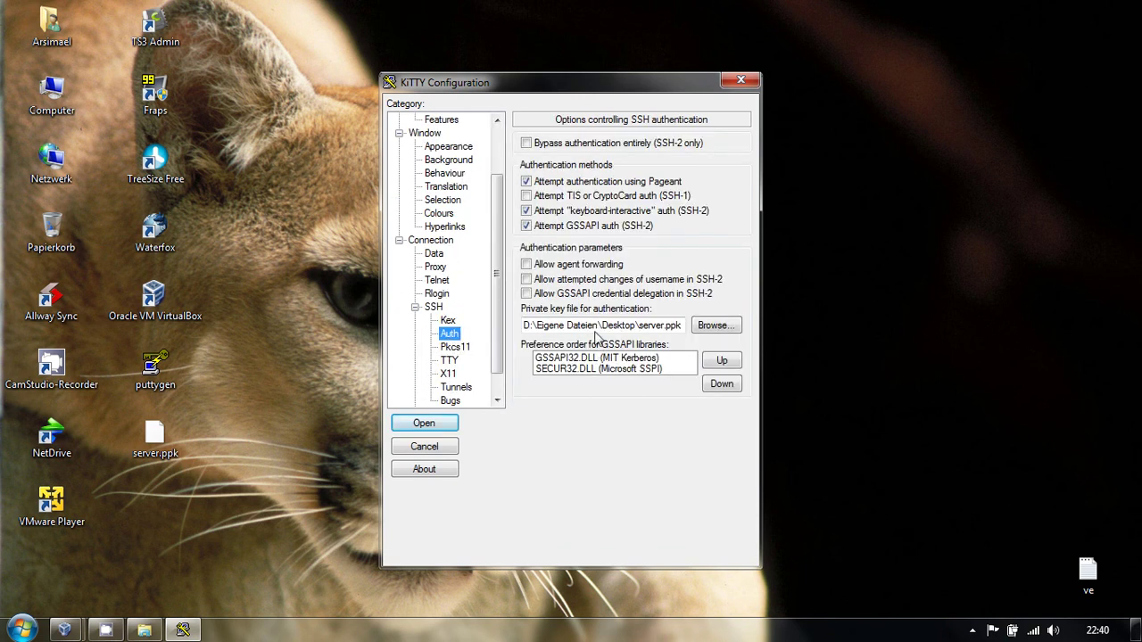
- Clear the private key path and connect, getting a publickey-only refusal
drag(593, 325, 830, 350)
key(BackSpace)
key(BackSpace)
key(BackSpace)
key(BackSpace)
key(BackSpace)
key(BackSpace)
key(BackSpace)
key(BackSpace)
key(BackSpace)
key(BackSpace)
key(BackSpace)
key(BackSpace)
key(BackSpace)
key(BackSpace)
key(BackSpace)
key(BackSpace)
key(BackSpace)
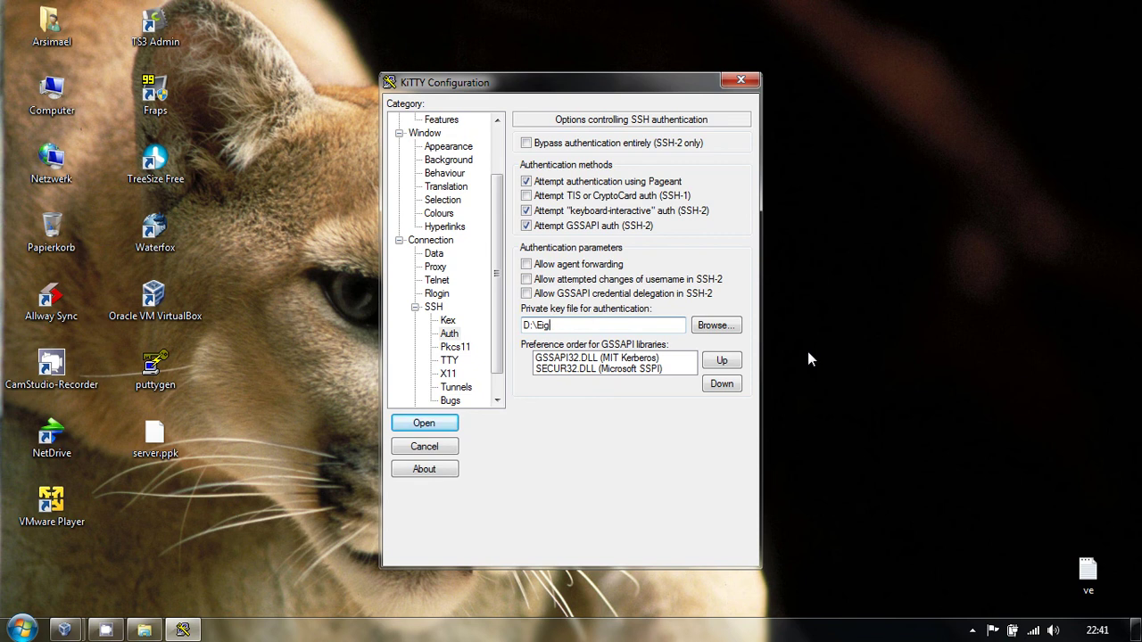
click(424, 426)
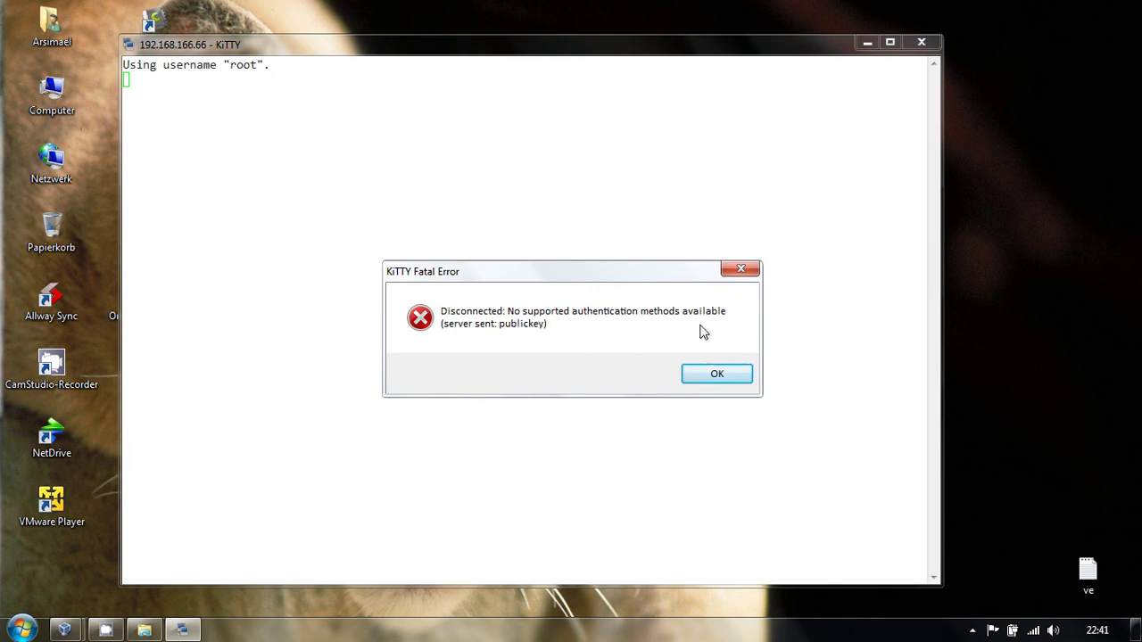
click(707, 376)
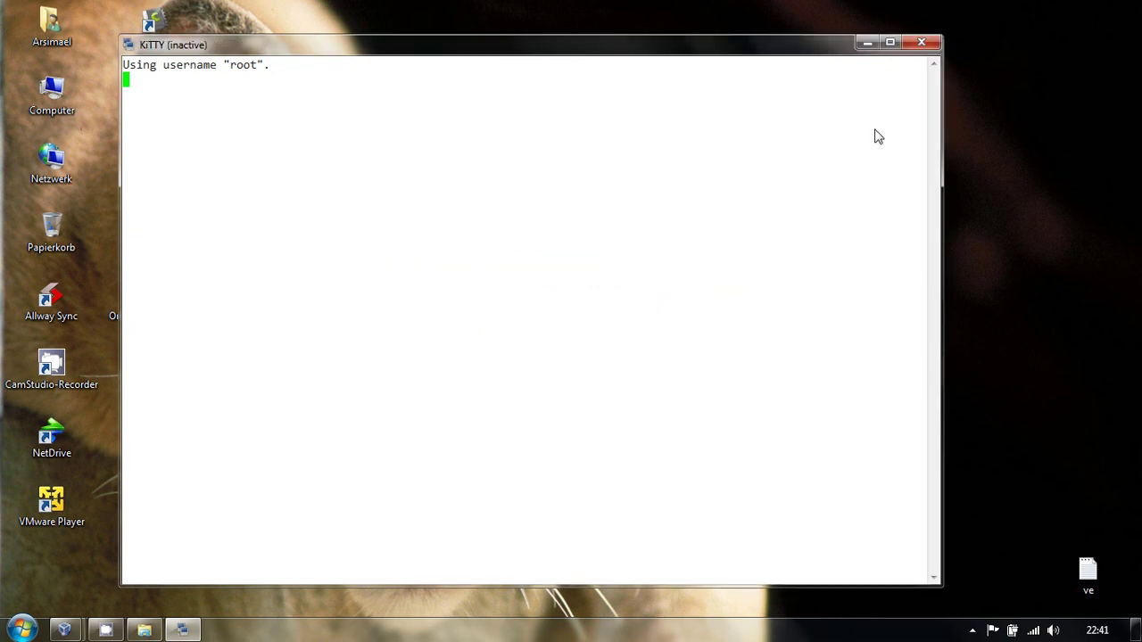
click(922, 42)
- Load the test session, log in as root with key rsa-key-20120618, then close it
mouse_move(638, 6)
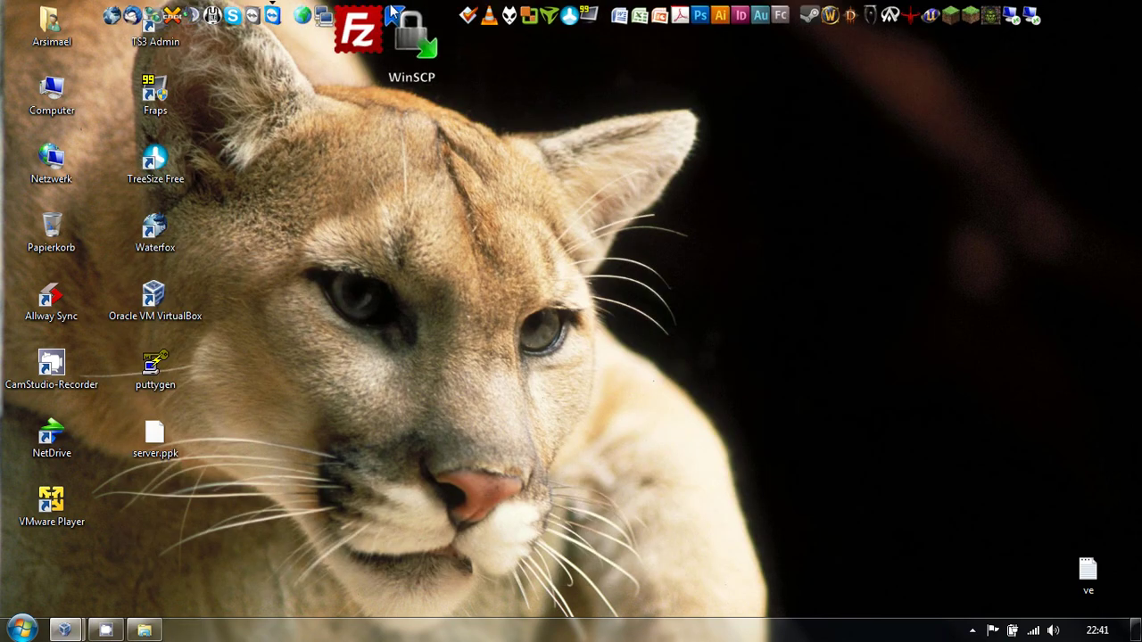
click(352, 14)
click(541, 358)
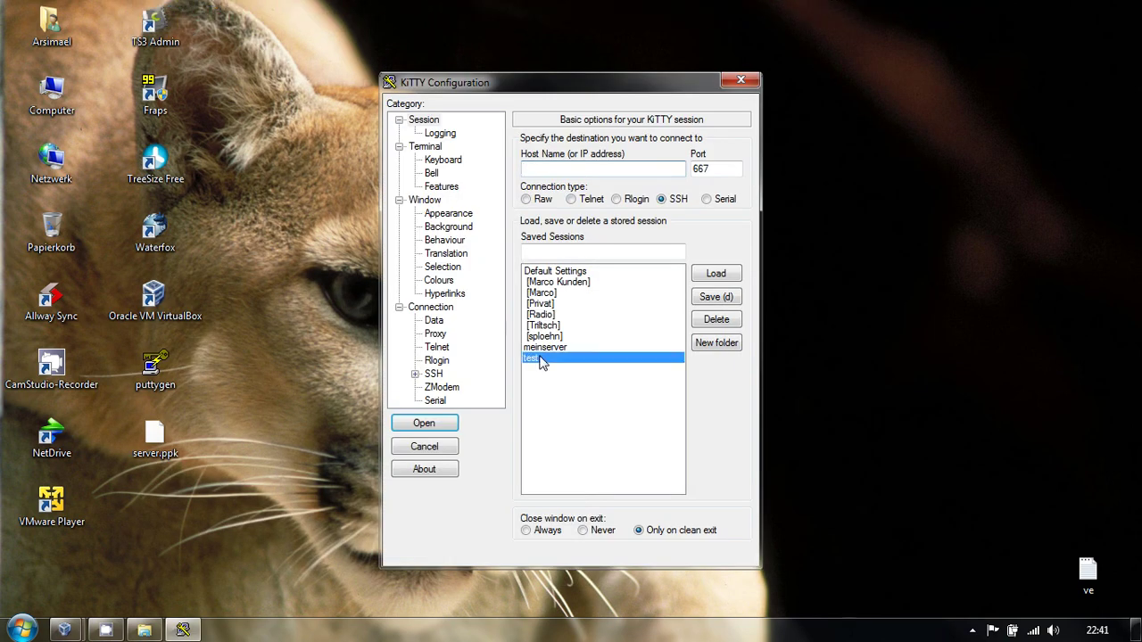
click(717, 273)
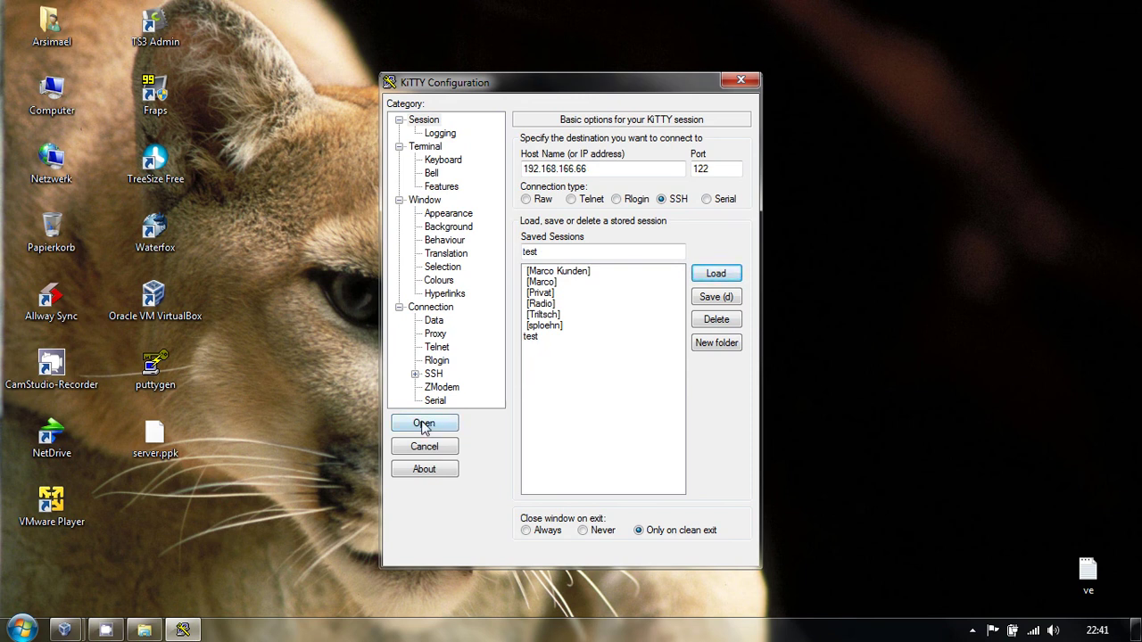
click(424, 425)
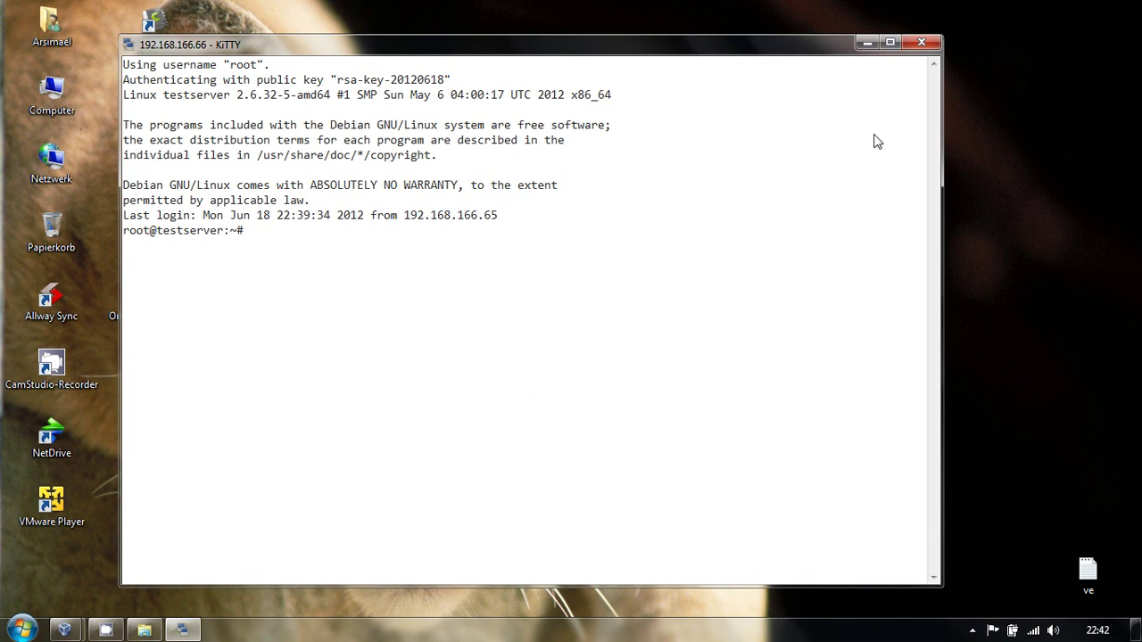
click(930, 47)
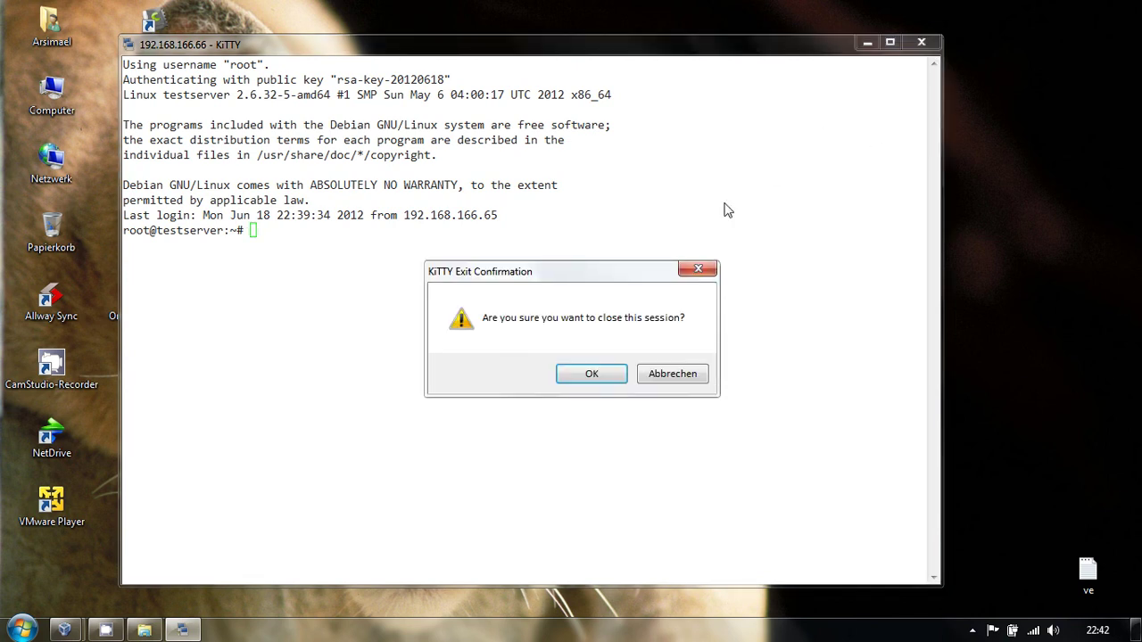
click(601, 374)
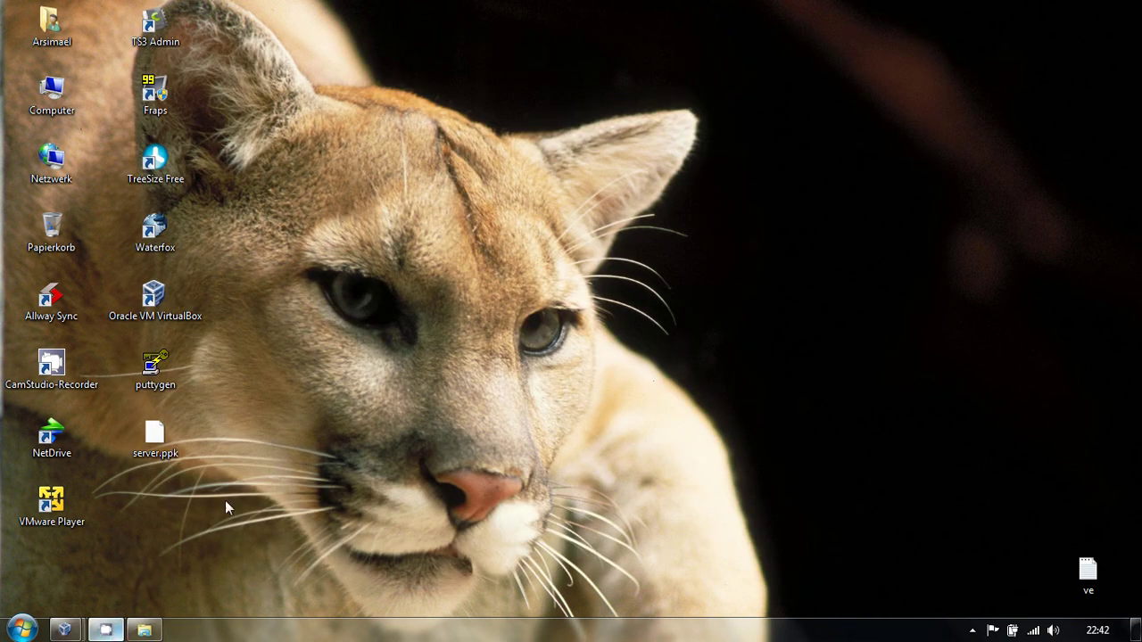
click(973, 631)
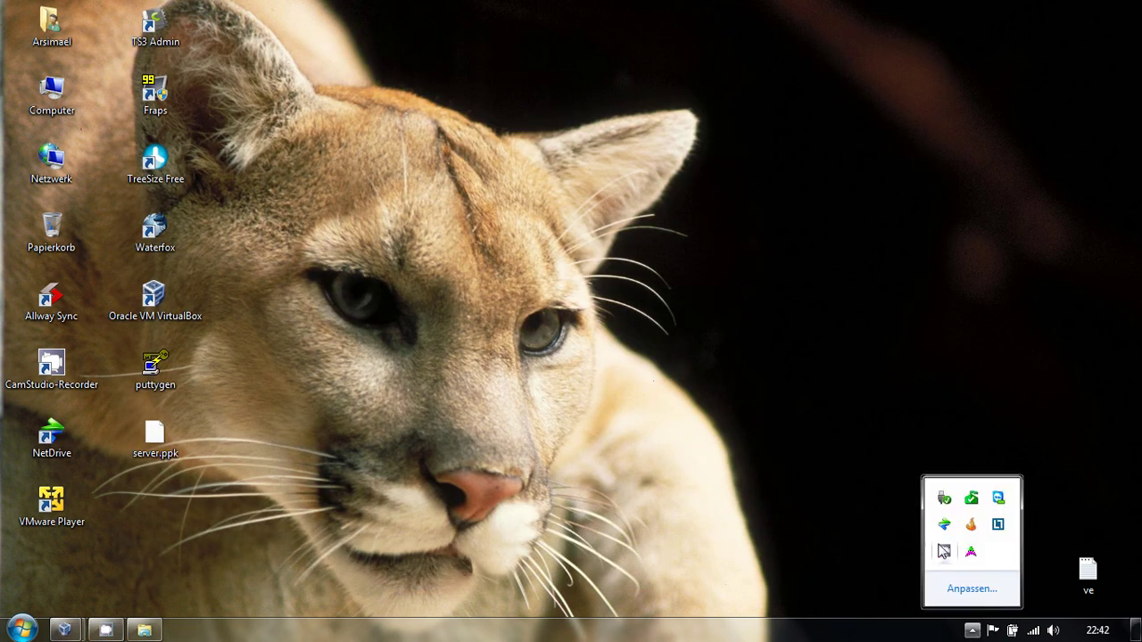